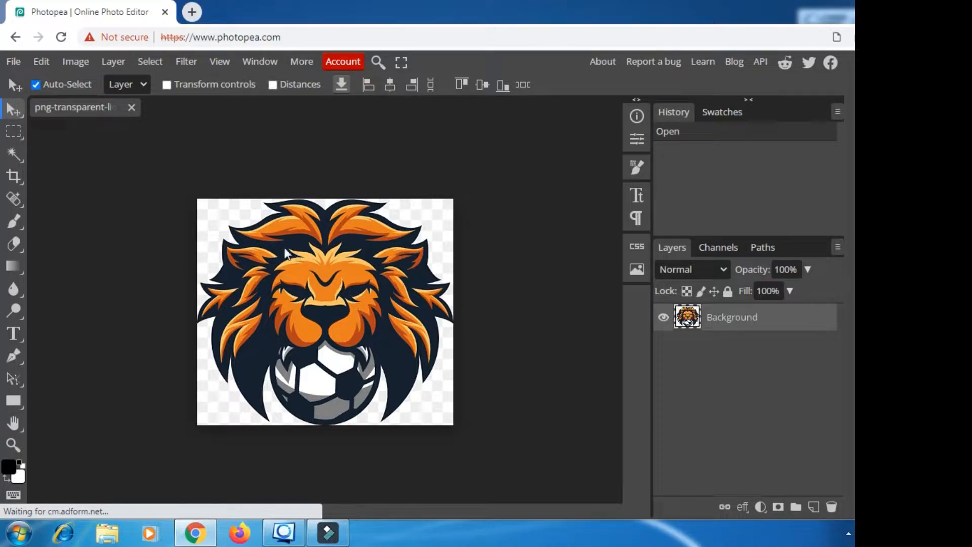
# - Inspect the lion logo's edges up close to judge the pixelation around the face and forehead
pyautogui.scroll(4, 313, 282)
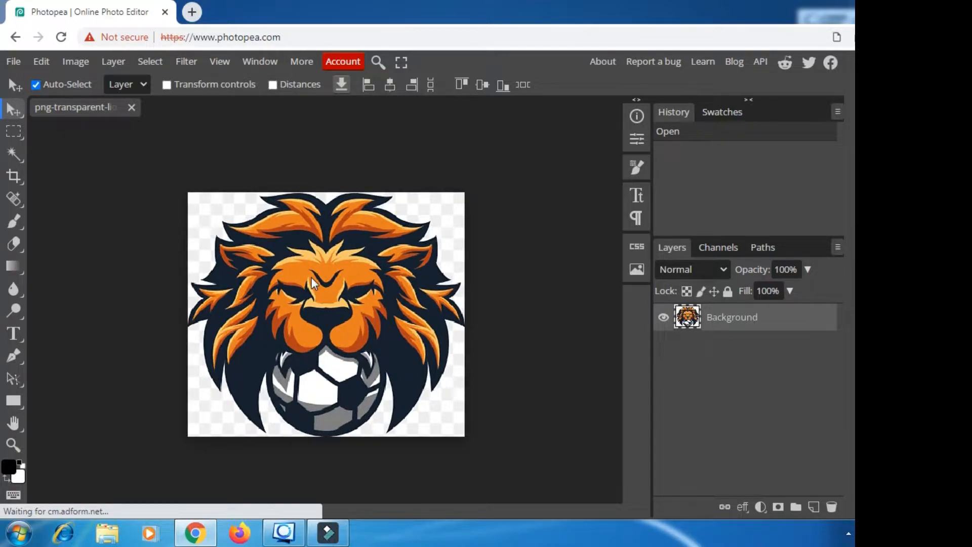
pyautogui.scroll(5, 312, 282)
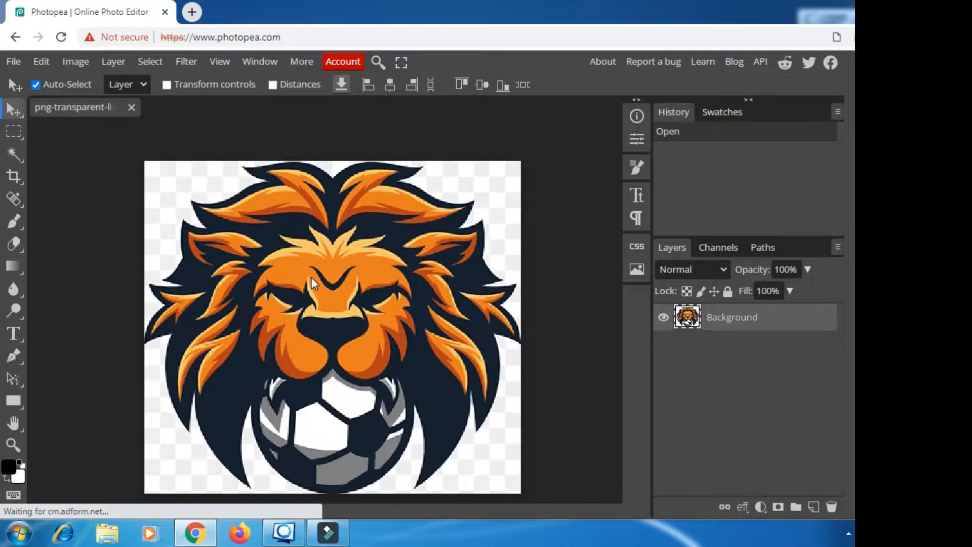
pyautogui.scroll(2, 313, 282)
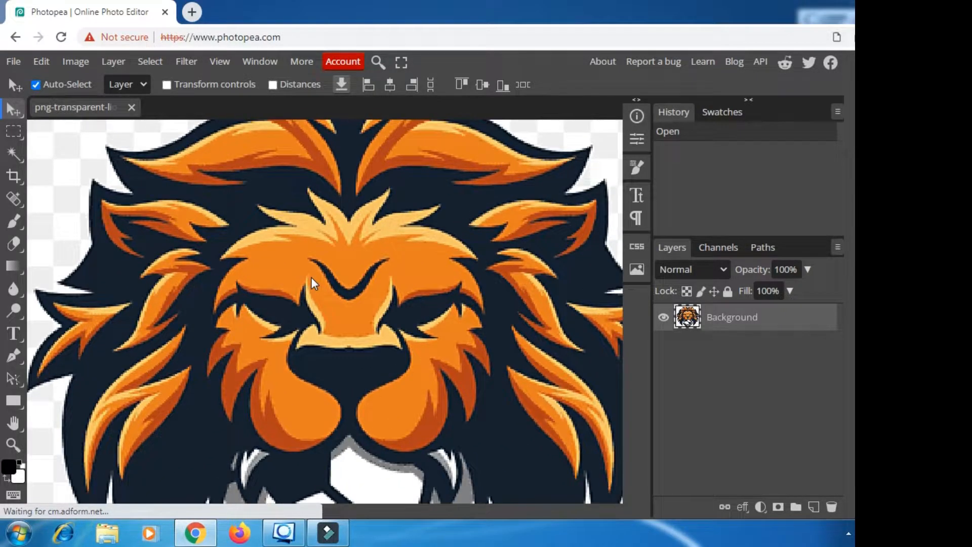
pyautogui.scroll(3, 277, 249)
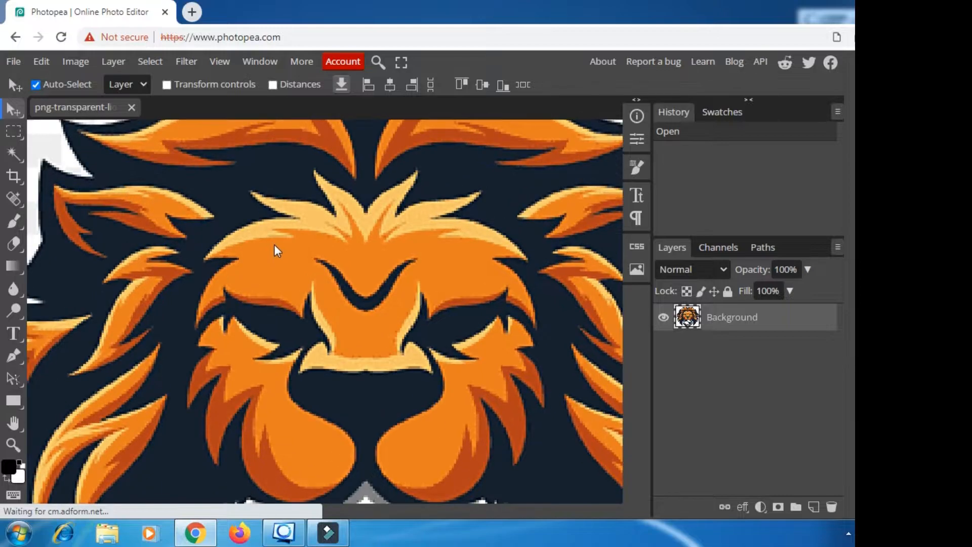
pyautogui.scroll(1, 284, 232)
pyautogui.scroll(1, 285, 233)
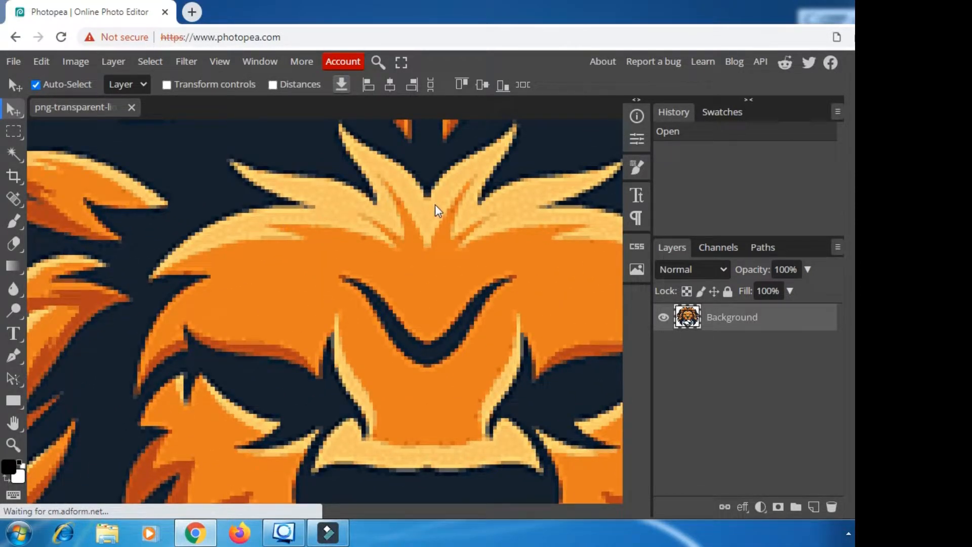
pyautogui.scroll(-4, 436, 213)
pyautogui.scroll(-5, 433, 223)
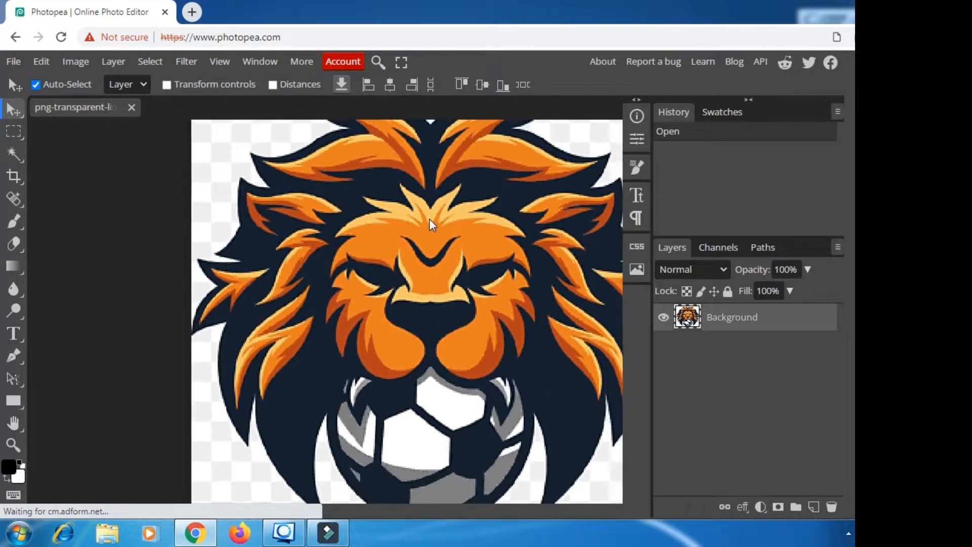
# - Resize the image to a width of 1920 pixels with proportions linked and Bilinear resampling
pyautogui.click(76, 61)
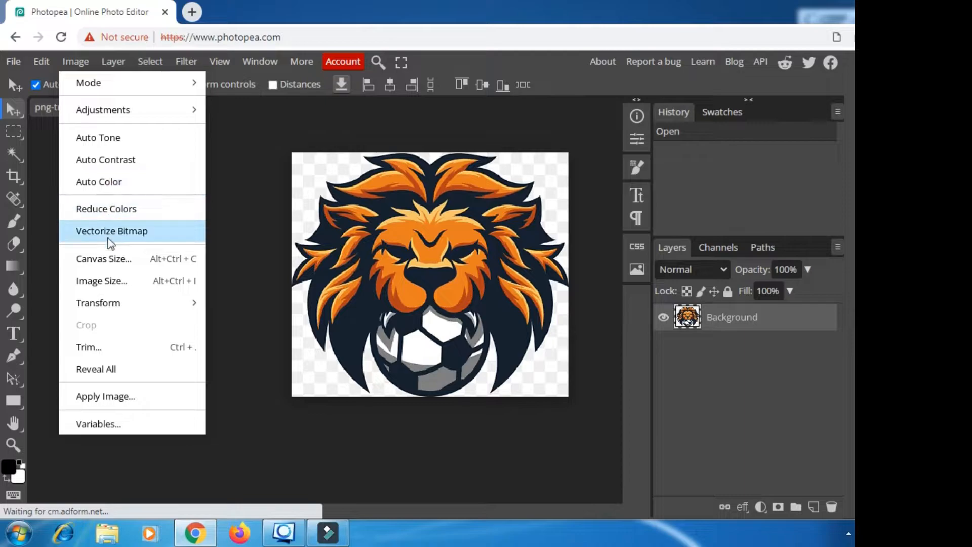
pyautogui.click(108, 281)
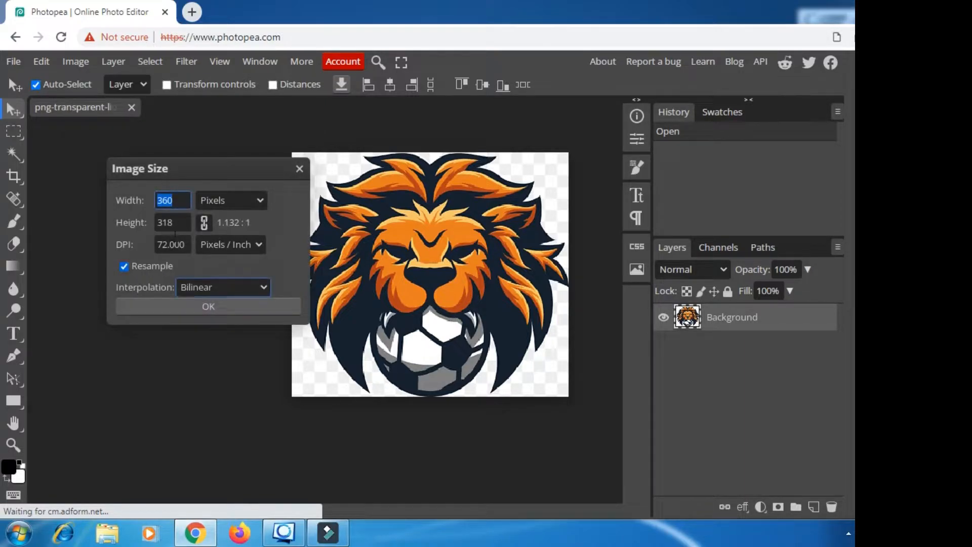
pyautogui.click(185, 199)
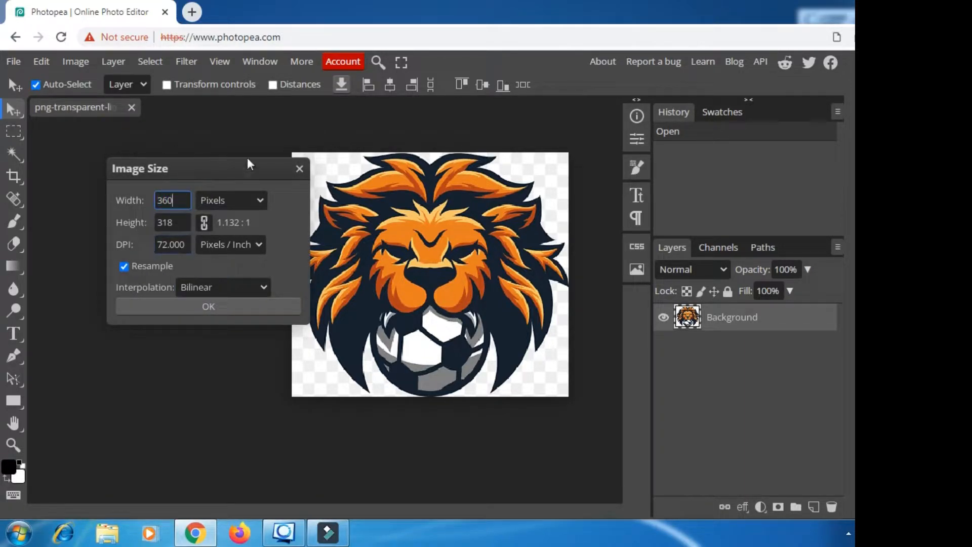
pyautogui.moveTo(197, 205); pyautogui.dragTo(112, 196)
pyautogui.write('1920')
pyautogui.click(286, 246)
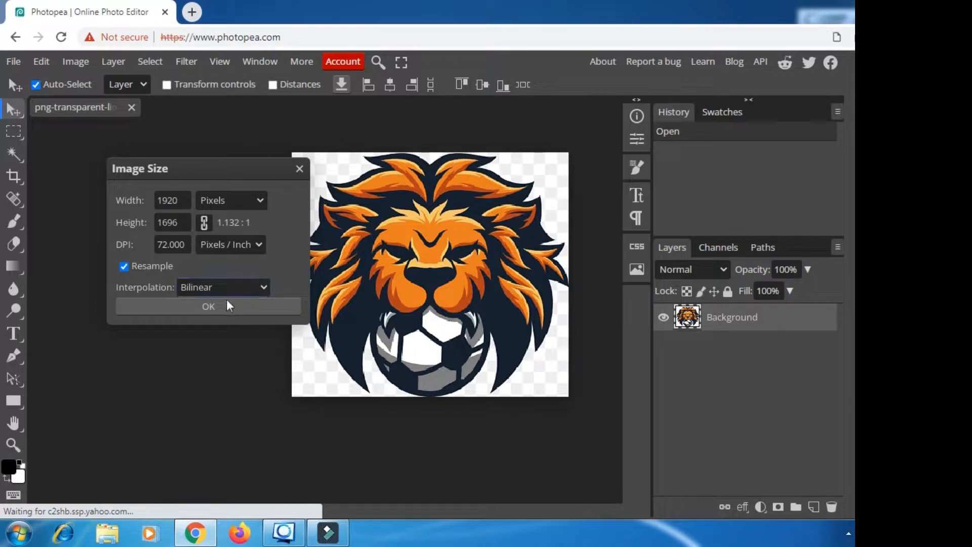
pyautogui.click(216, 308)
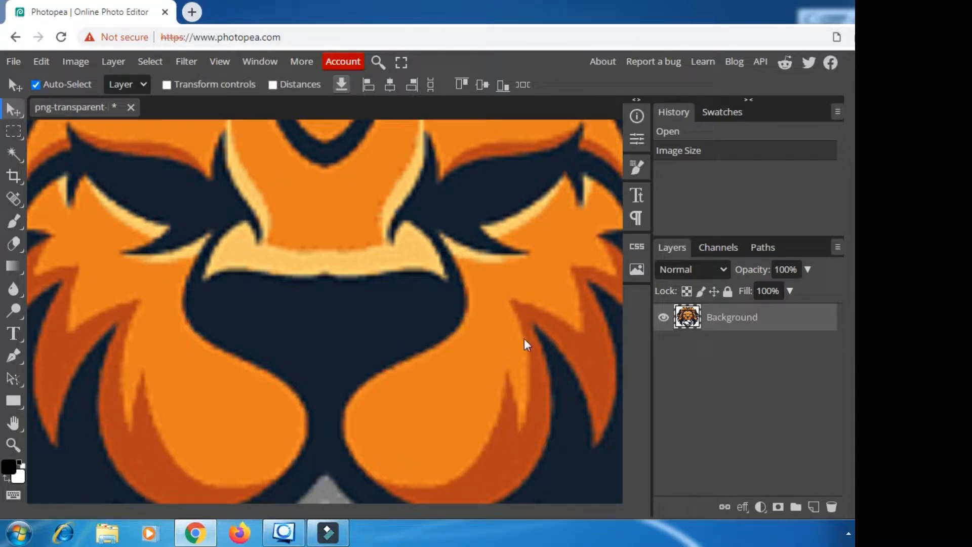
# - Duplicate the Background layer and set the copy's brightness to -14 and contrast to 55
pyautogui.rightClick(736, 319)
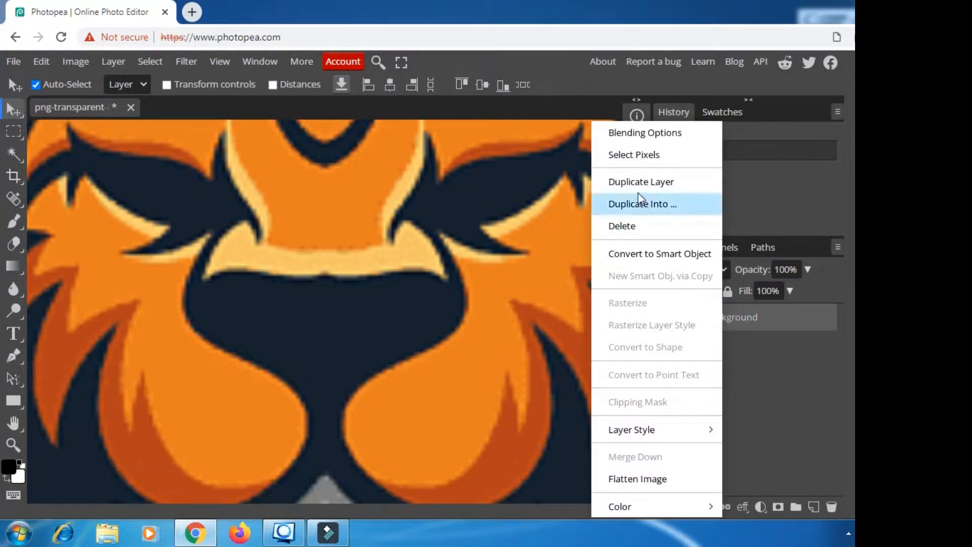
pyautogui.click(659, 183)
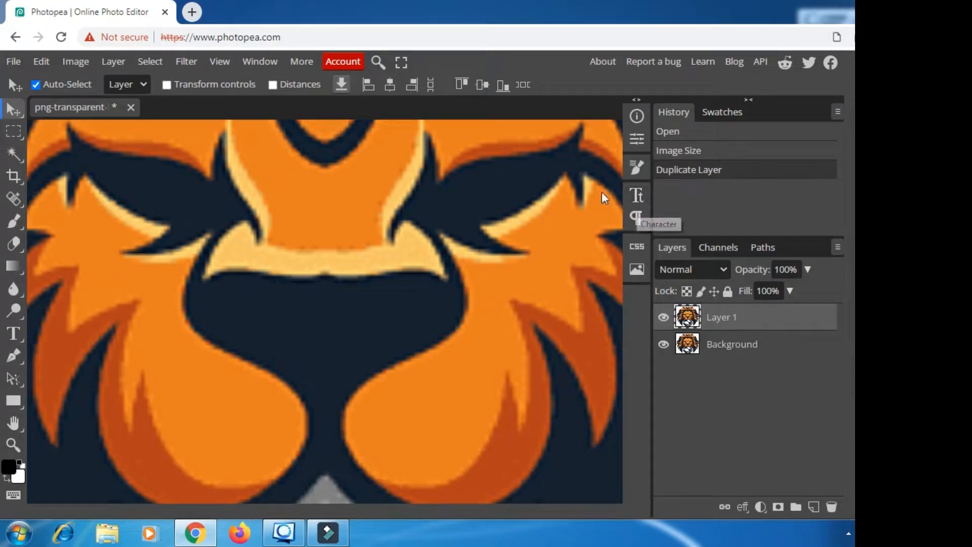
pyautogui.click(77, 62)
pyautogui.moveTo(113, 111)
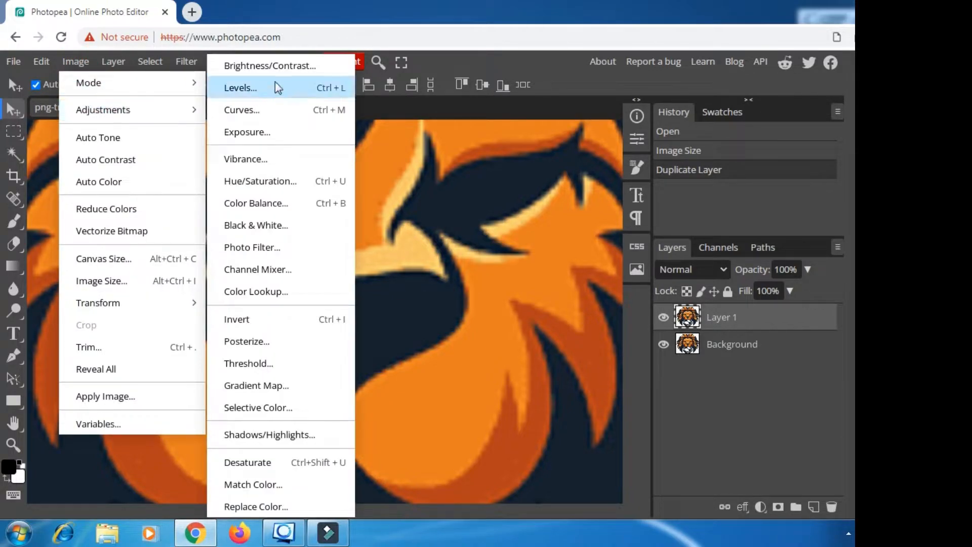
pyautogui.click(279, 74)
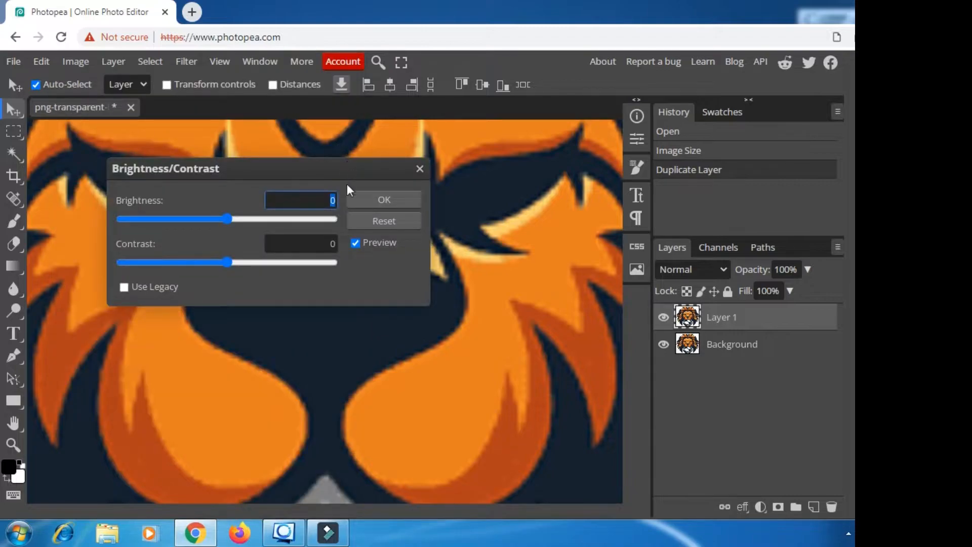
pyautogui.moveTo(334, 162); pyautogui.dragTo(683, 162)
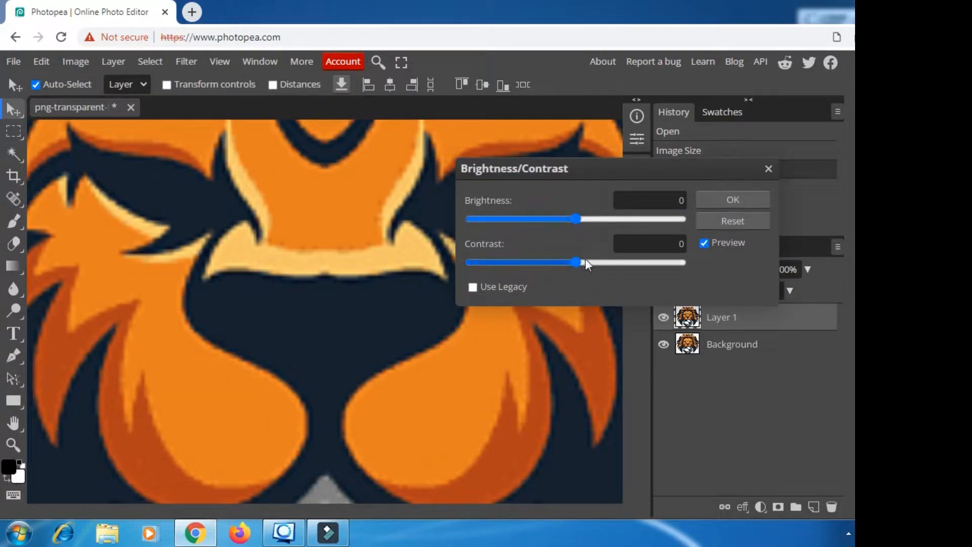
pyautogui.moveTo(605, 262); pyautogui.dragTo(634, 262)
pyautogui.click(633, 262)
pyautogui.click(573, 220)
pyautogui.click(568, 220)
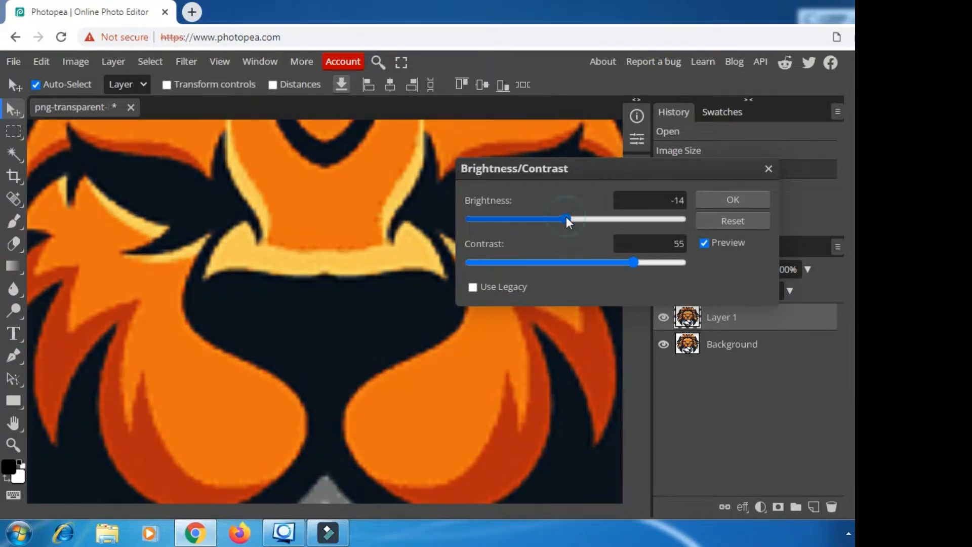
pyautogui.click(730, 202)
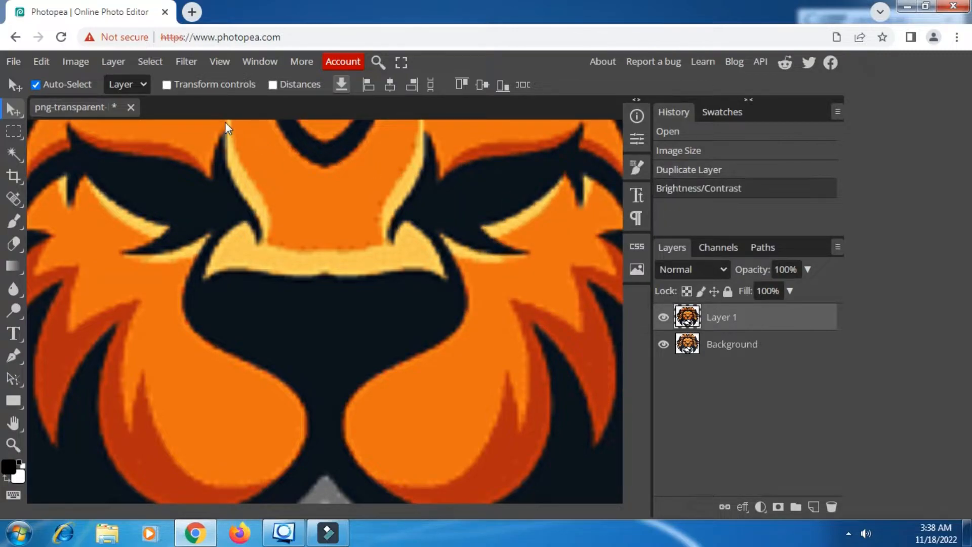
# - Apply the Diffuse filter in Anisotropic mode to the duplicated layer twice to smooth its edges
pyautogui.click(187, 63)
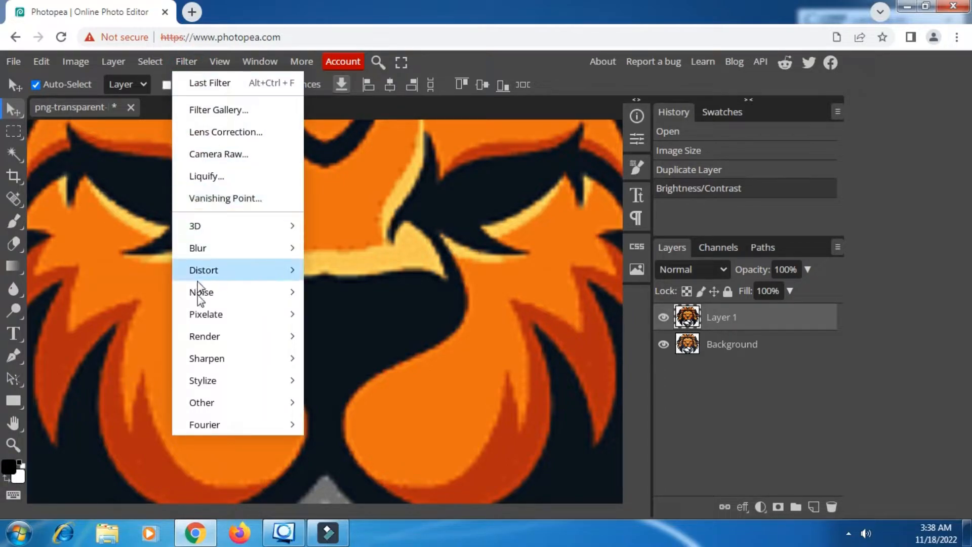
pyautogui.moveTo(230, 385)
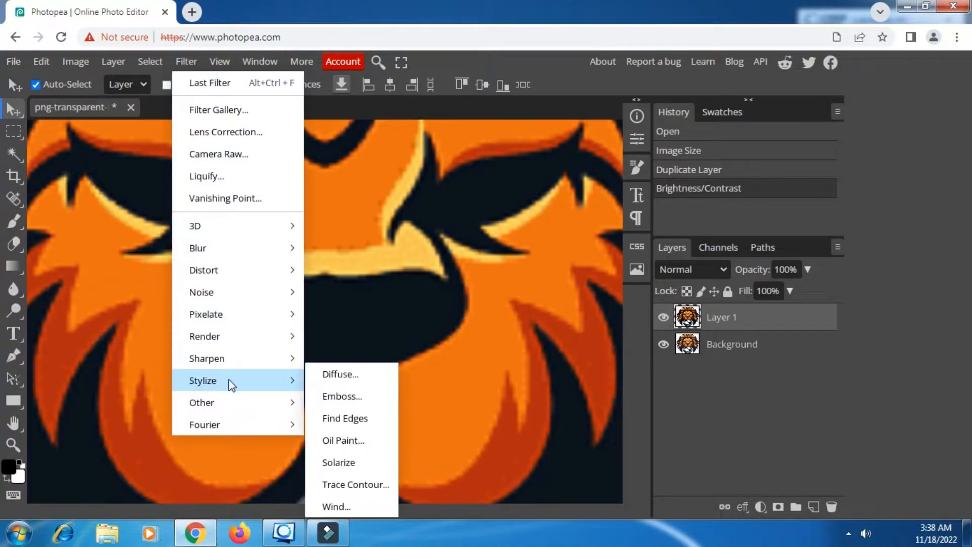
pyautogui.click(348, 375)
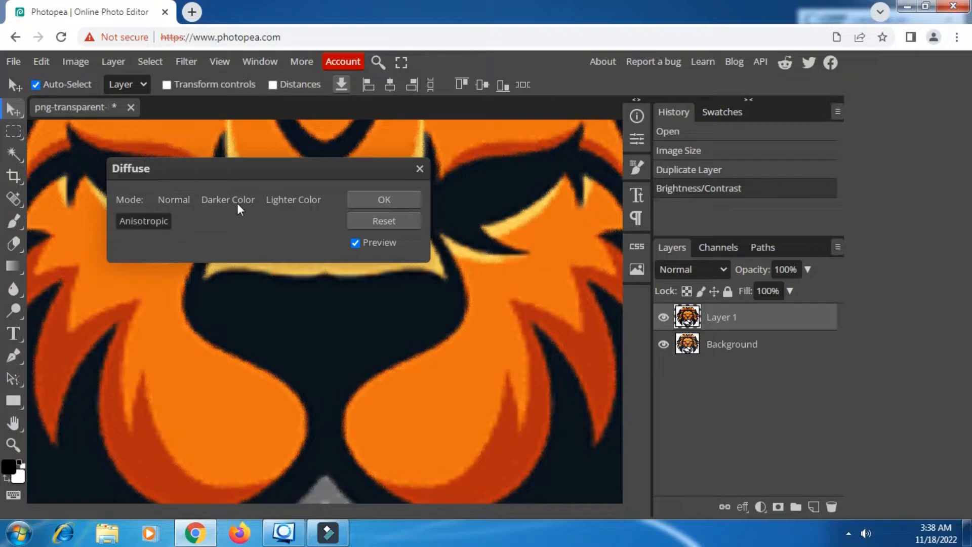
pyautogui.click(402, 205)
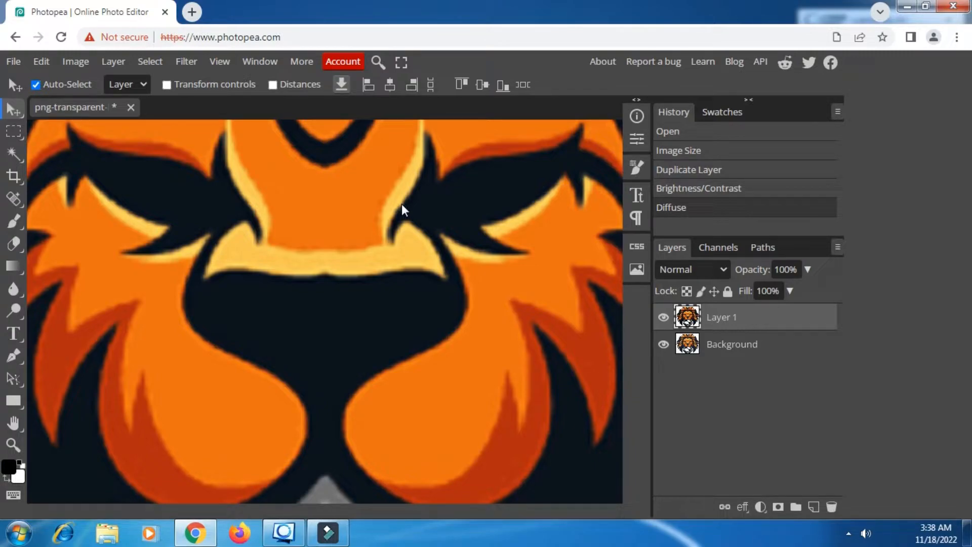
pyautogui.click(192, 62)
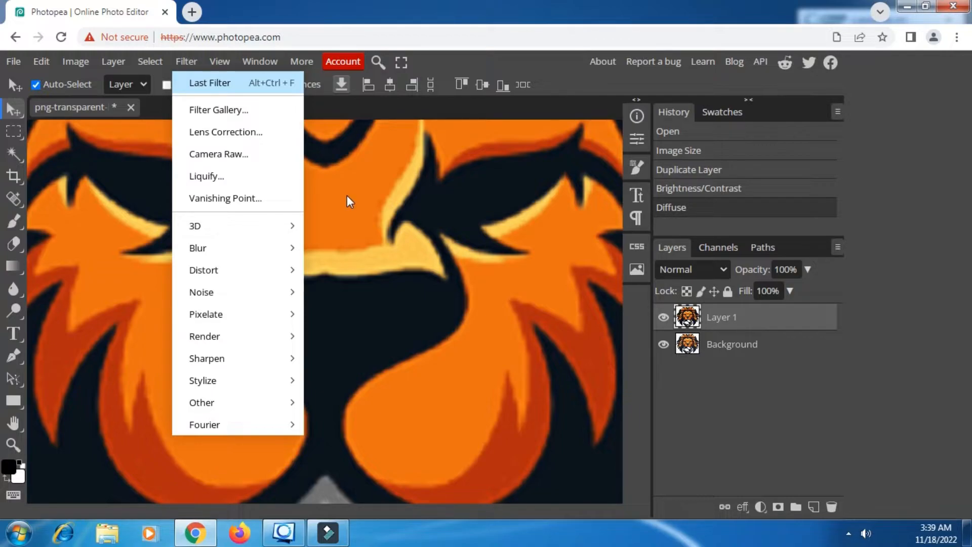
pyautogui.hotkey('ctrl', 'alt', 'f')
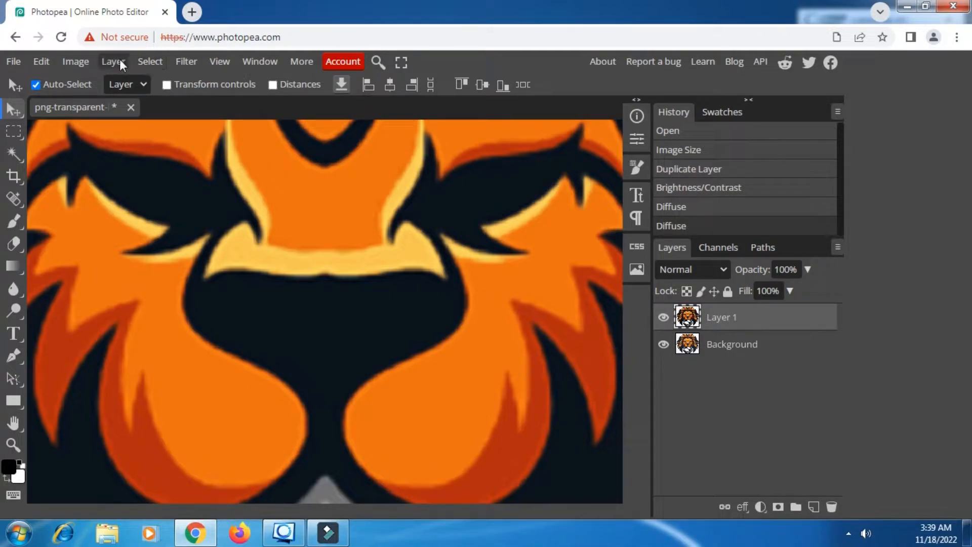
# - Apply the Oil Paint filter to the duplicated layer with Shine set to 0.0
pyautogui.click(195, 64)
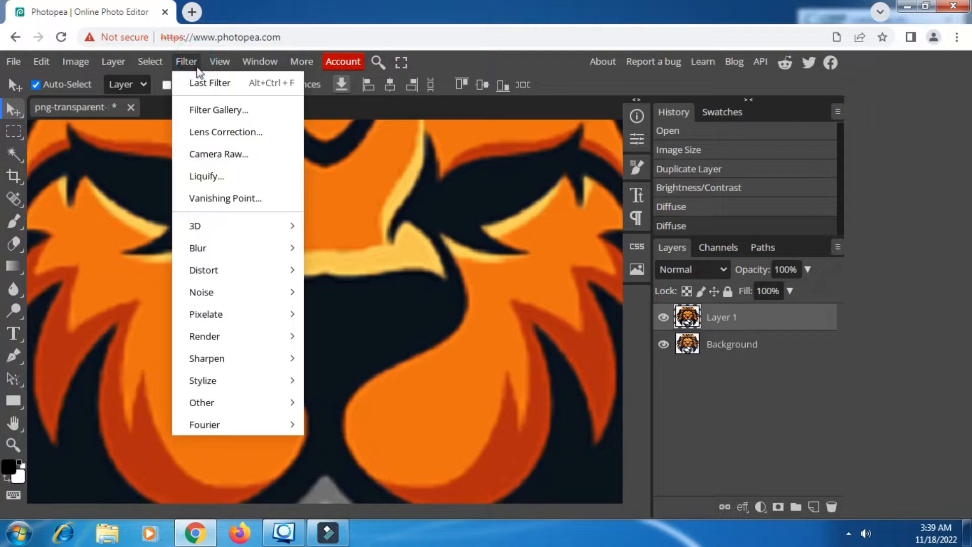
pyautogui.moveTo(217, 381)
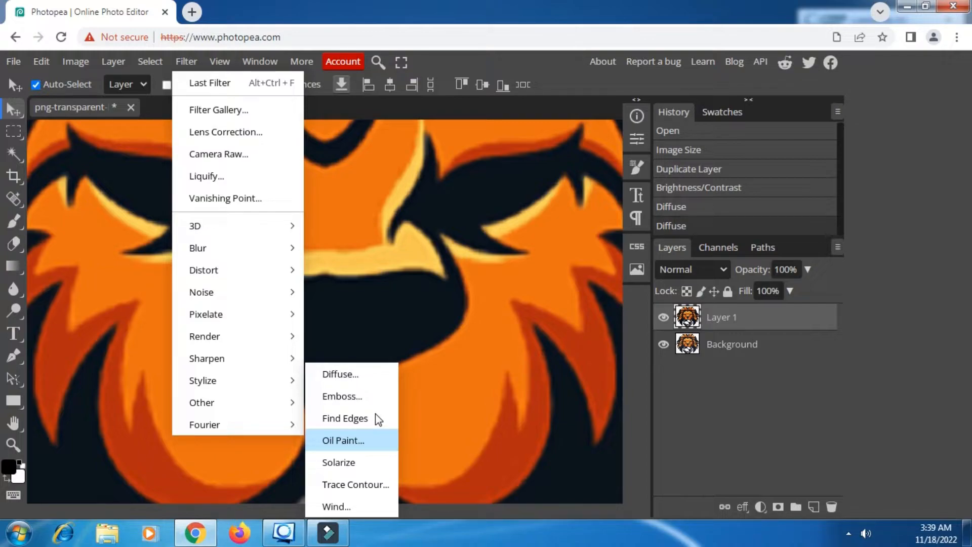
pyautogui.click(375, 439)
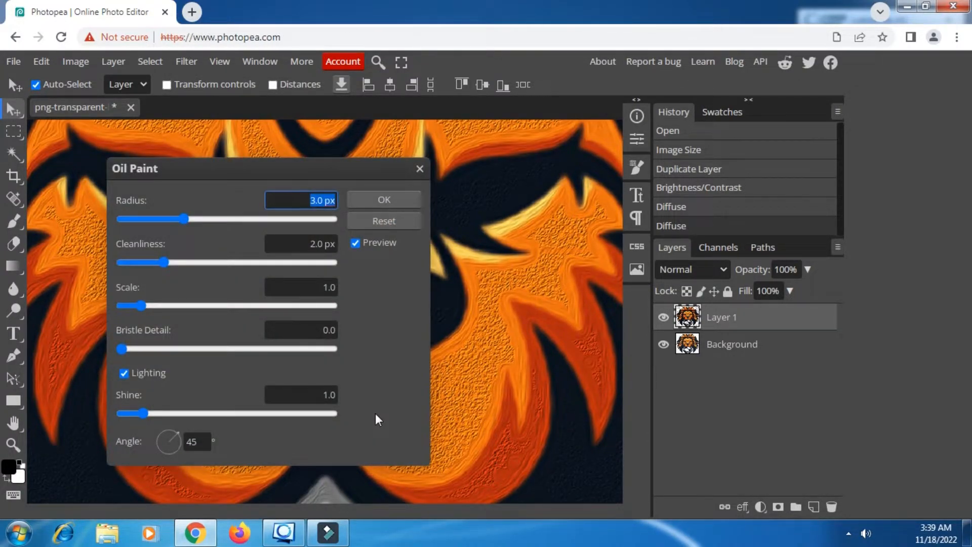
pyautogui.click(120, 414)
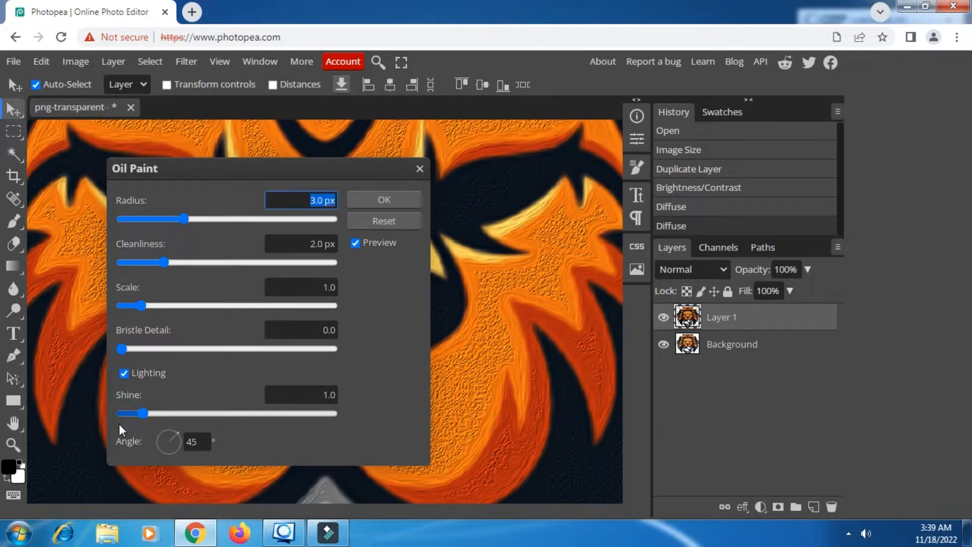
pyautogui.click(122, 414)
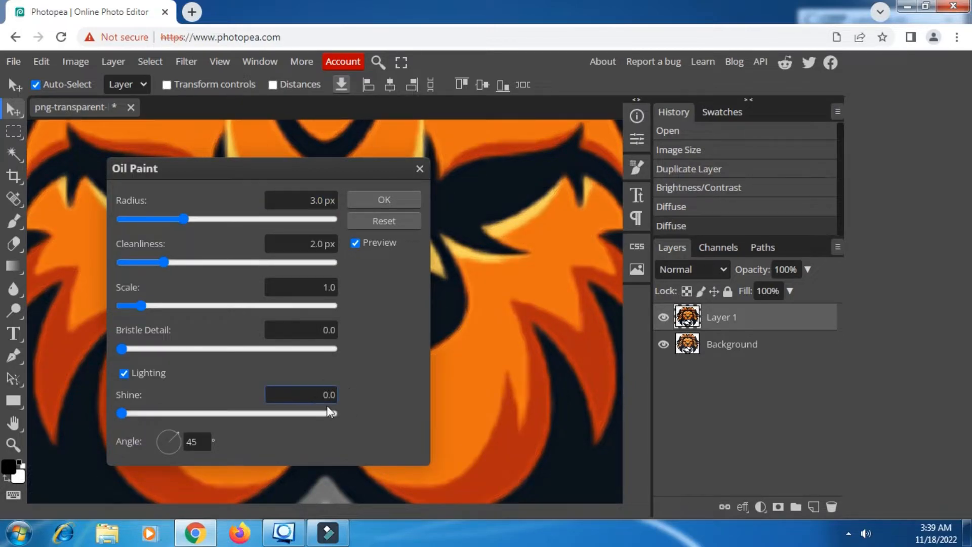
pyautogui.click(384, 201)
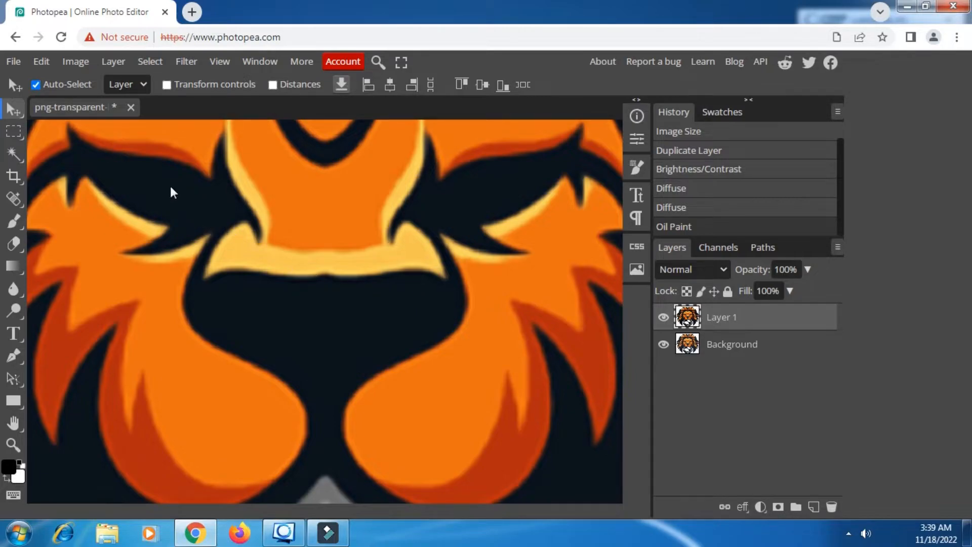
# - Start Vectorize Bitmap on the oil-painted layer and inspect the traced edges around the lion's eyes and nose
pyautogui.click(76, 62)
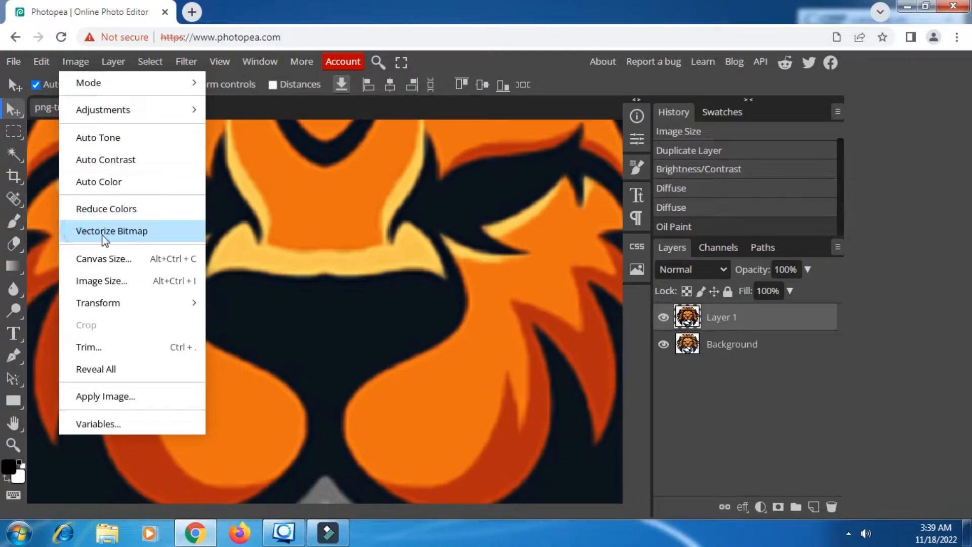
pyautogui.click(135, 235)
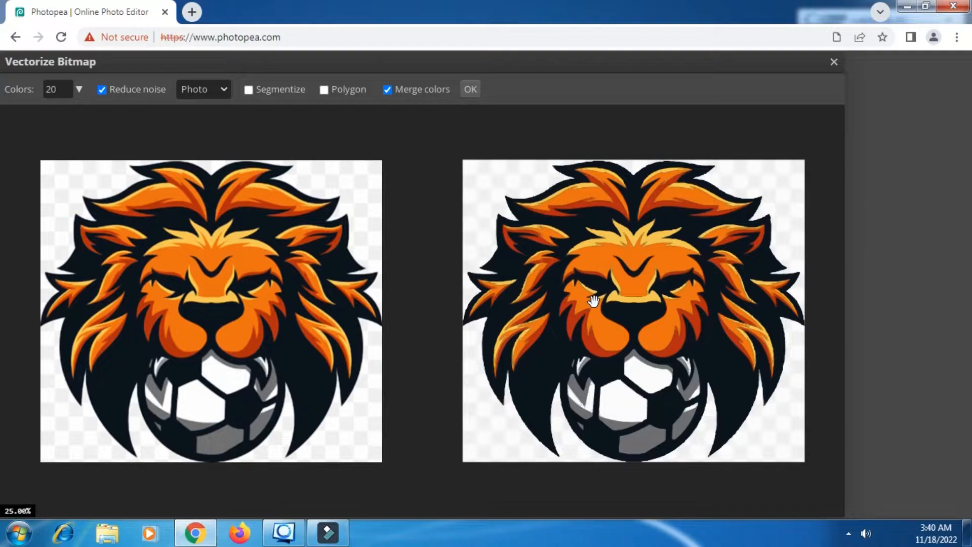
pyautogui.scroll(1, 594, 300)
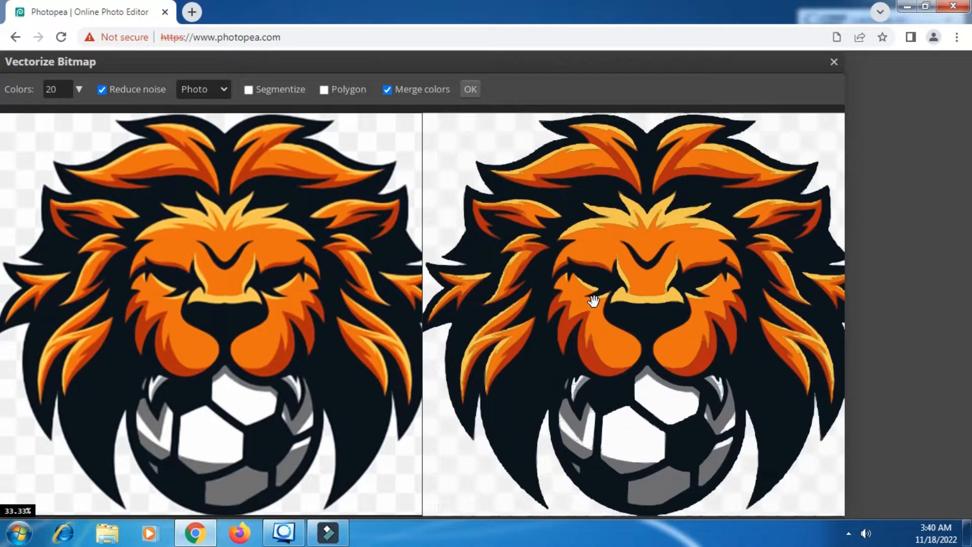
pyautogui.scroll(1, 594, 300)
pyautogui.scroll(1, 594, 301)
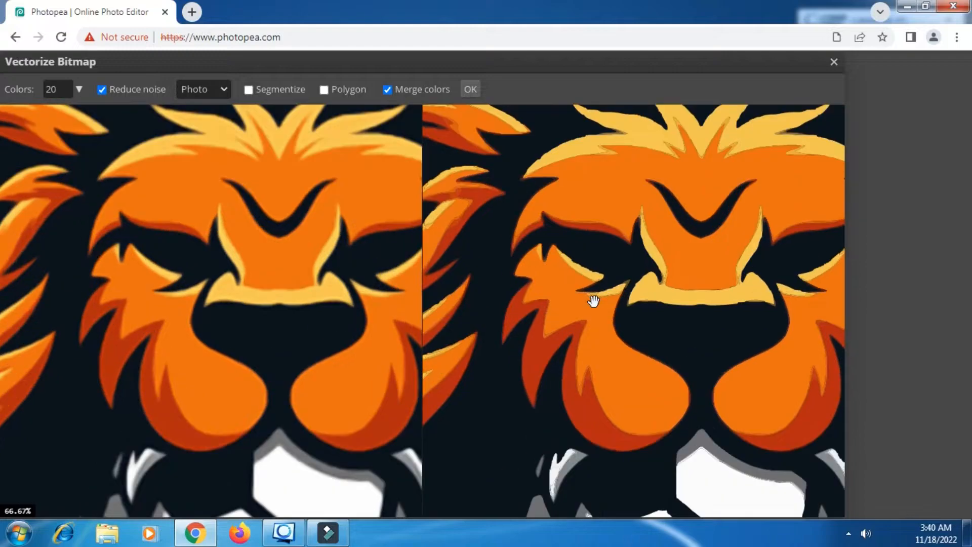
pyautogui.scroll(1, 594, 301)
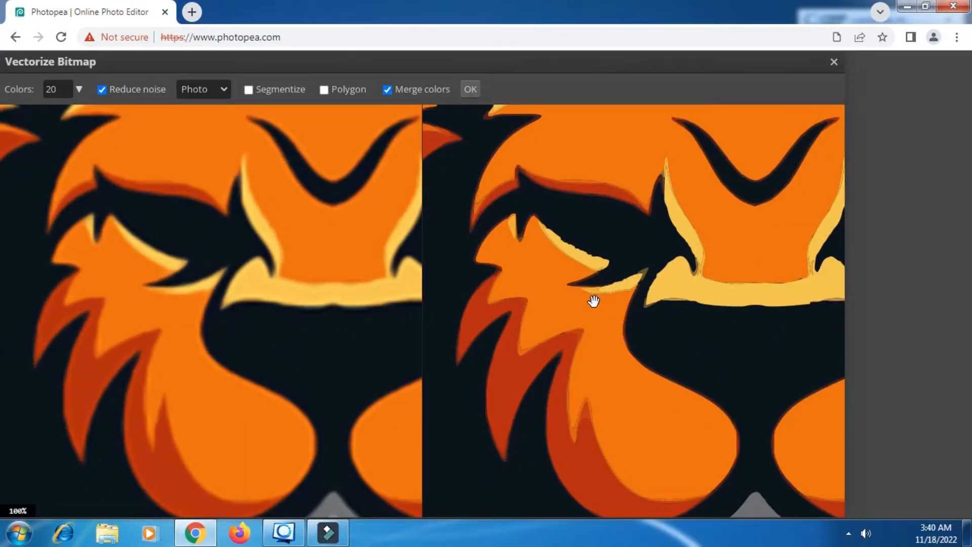
pyautogui.scroll(-1, 594, 301)
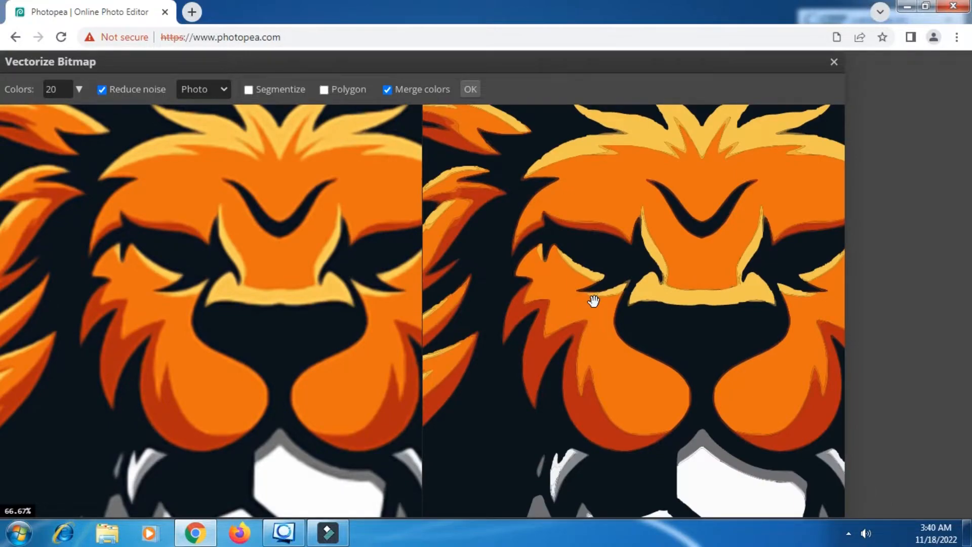
# - Try reducing the vectorization to 2 colors and check the lion's face in the preview
pyautogui.click(80, 88)
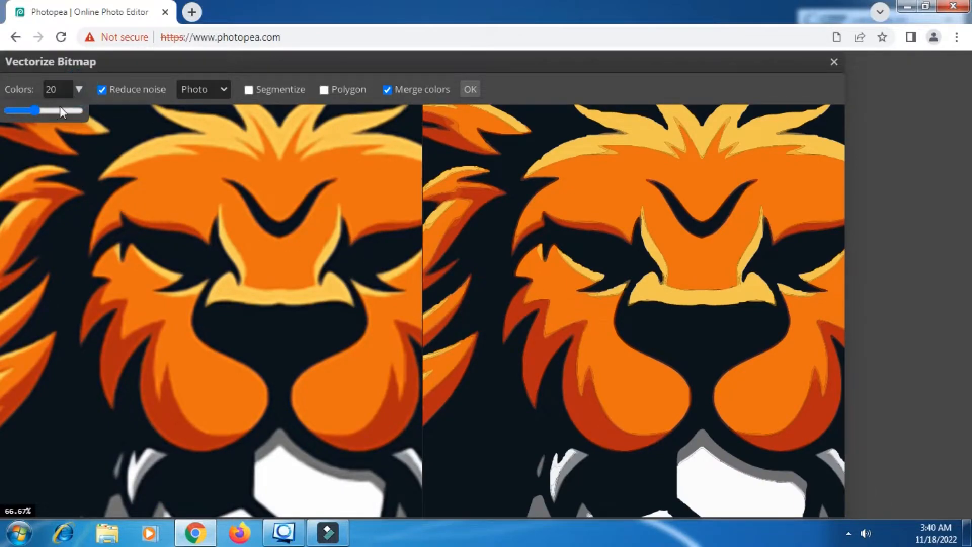
pyautogui.click(9, 109)
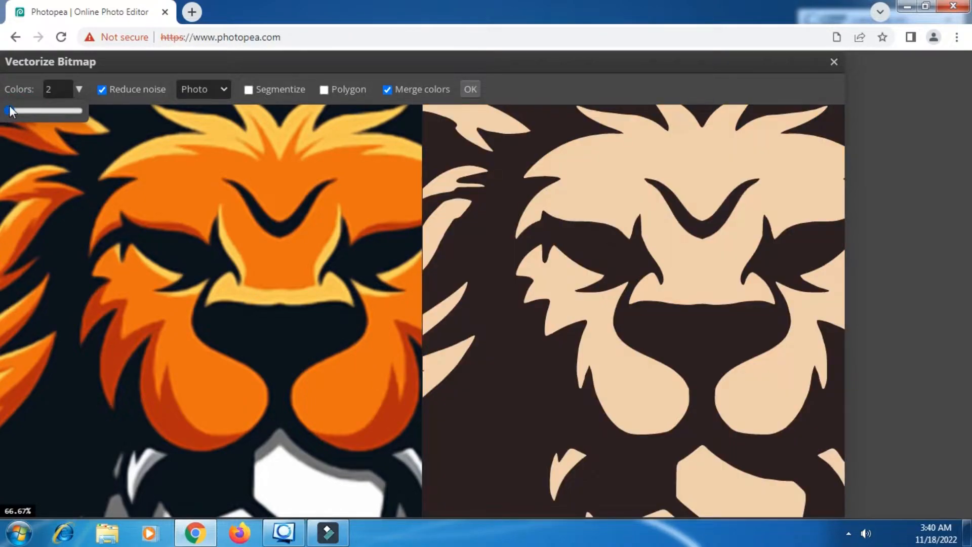
pyautogui.scroll(-1, 727, 300)
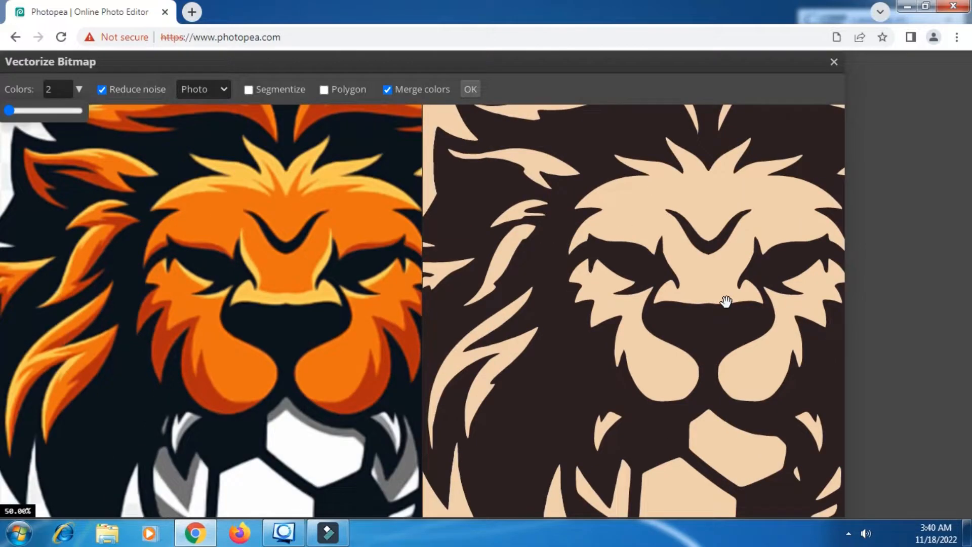
pyautogui.moveTo(728, 300); pyautogui.dragTo(610, 268)
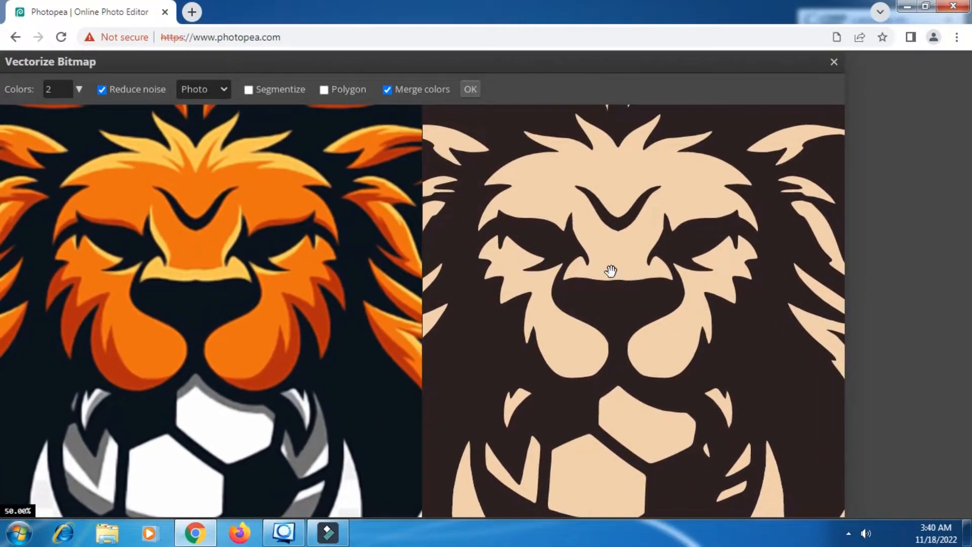
# - Try the vectorization with 3, 4 and 5 colors, comparing the face and soccer ball with the original
pyautogui.click(64, 95)
pyautogui.press('BackSpace')
pyautogui.write('3')
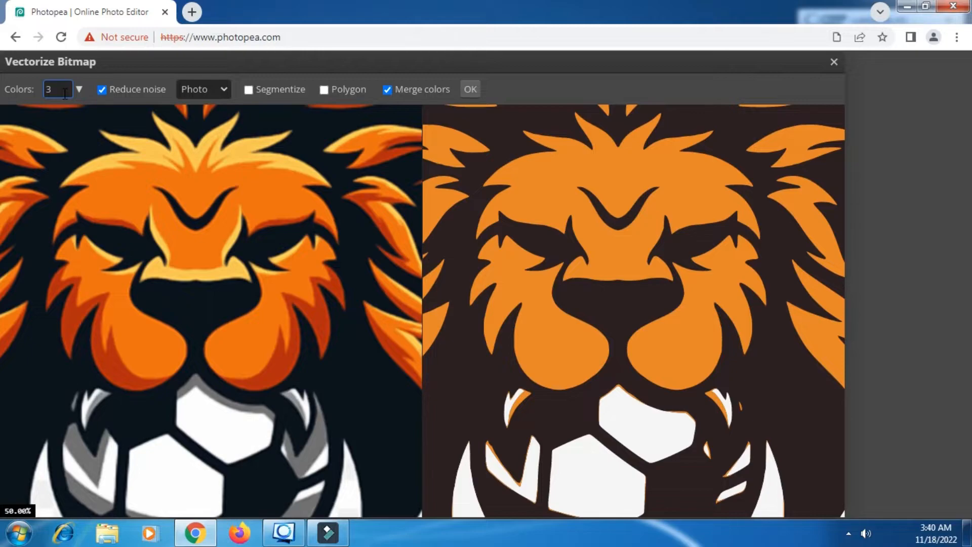
pyautogui.press('BackSpace')
pyautogui.write('4')
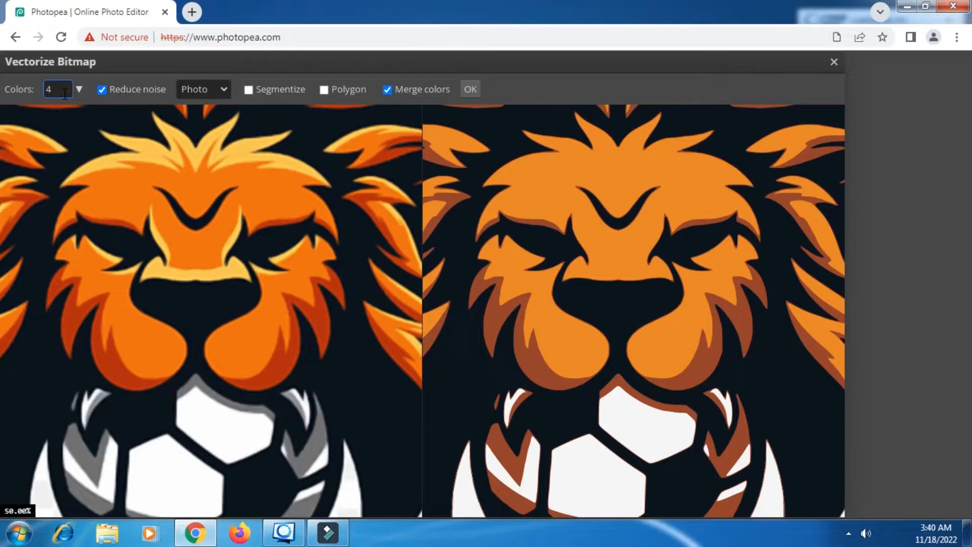
pyautogui.click(62, 87)
pyautogui.scroll(1, 63, 92)
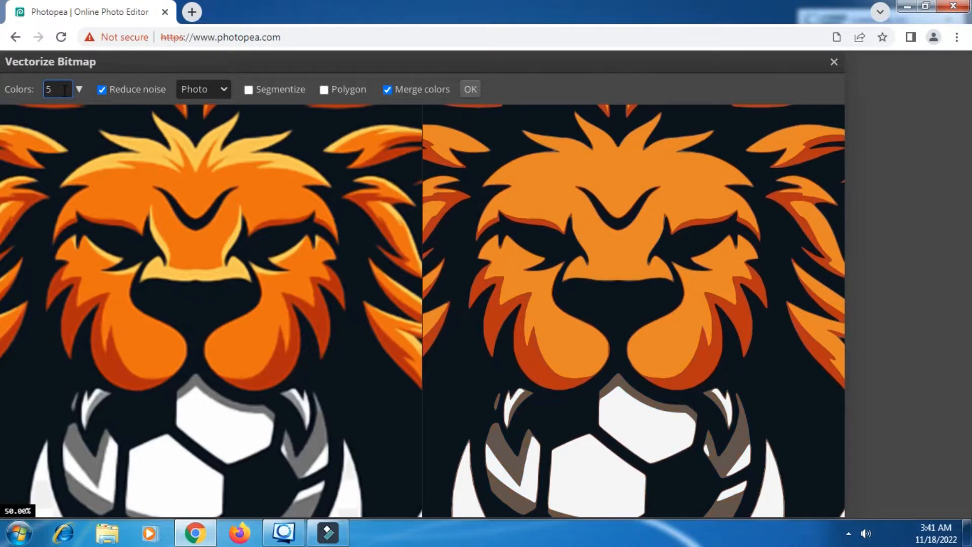
pyautogui.moveTo(703, 445); pyautogui.dragTo(681, 391)
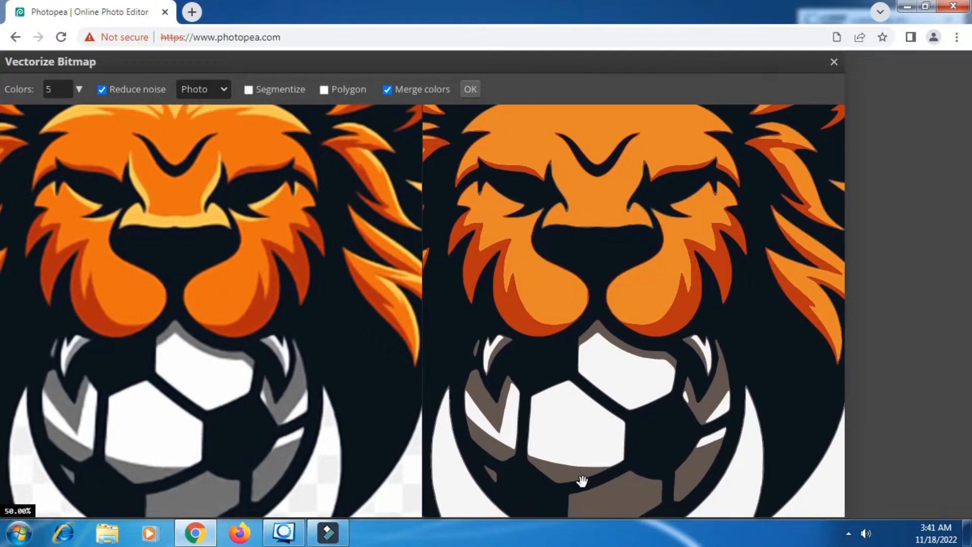
# - Set the vectorization to 6 colors, check the ball, face and mane in the preview, and apply it
pyautogui.click(63, 89)
pyautogui.press('BackSpace')
pyautogui.write('6')
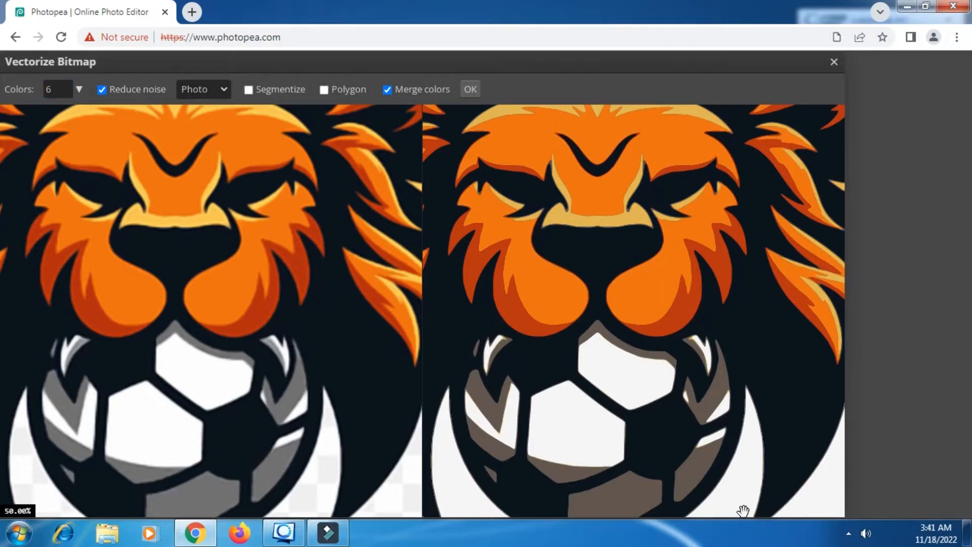
pyautogui.scroll(-3, 701, 306)
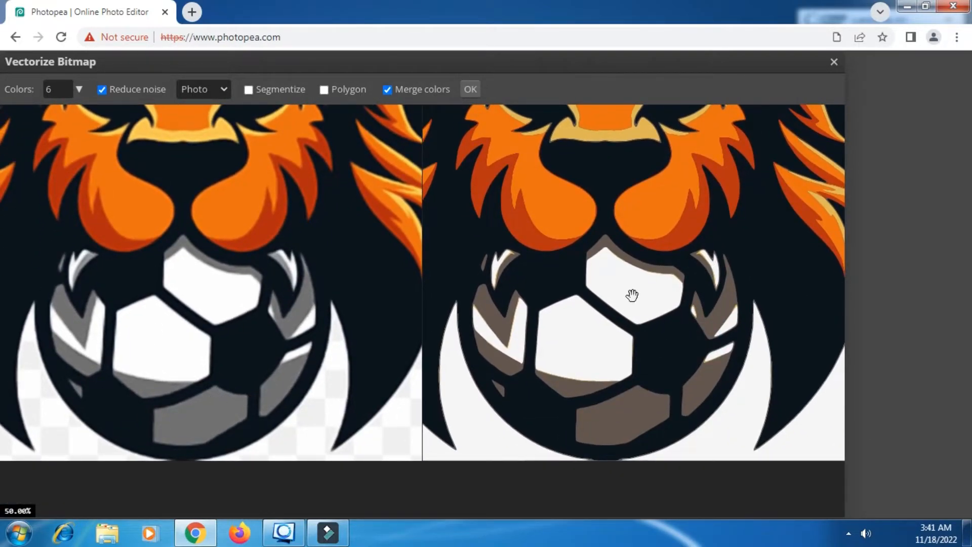
pyautogui.moveTo(644, 248); pyautogui.dragTo(651, 400)
pyautogui.moveTo(642, 262); pyautogui.dragTo(584, 315)
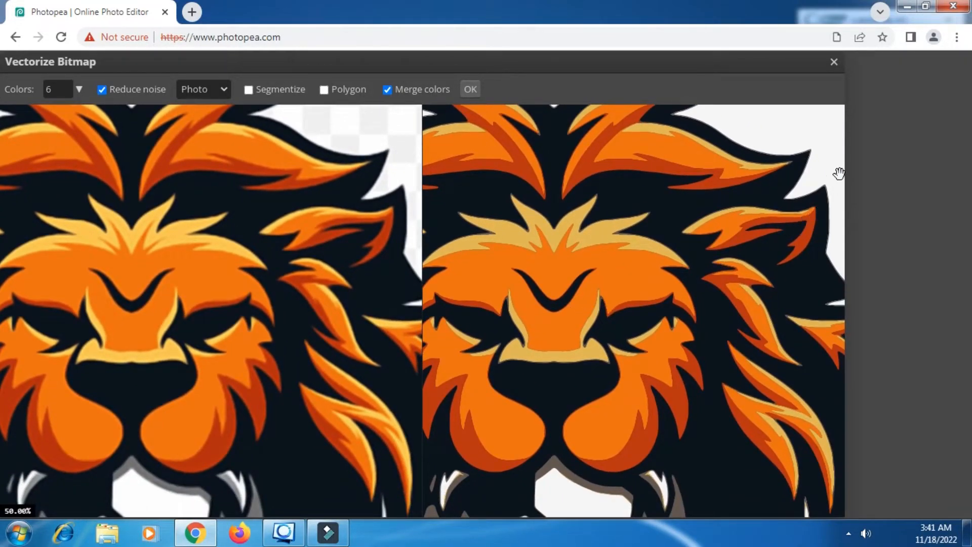
pyautogui.click(471, 89)
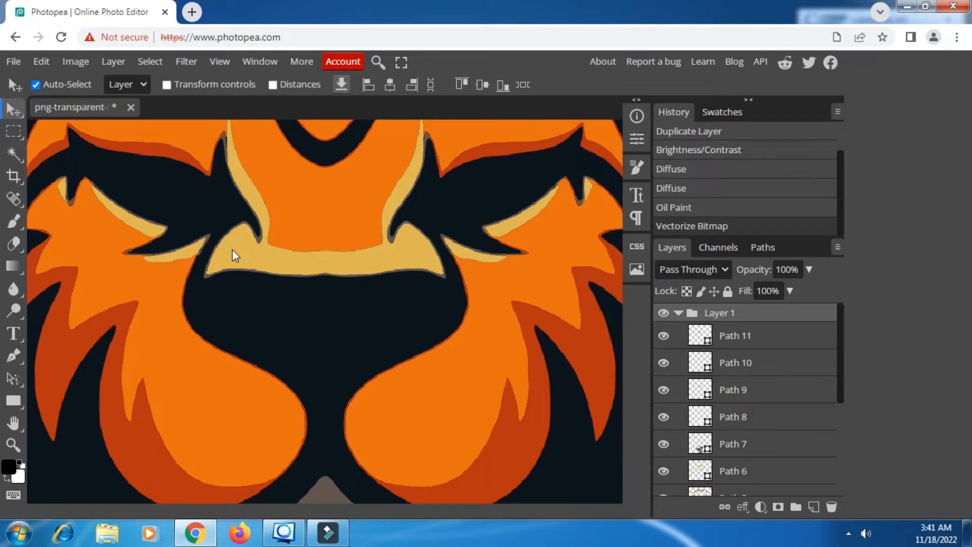
# - Examine the vectorized lion and which areas Path 7, Path 8, Path 9 and Path 4 cover
pyautogui.scroll(-5, 240, 268)
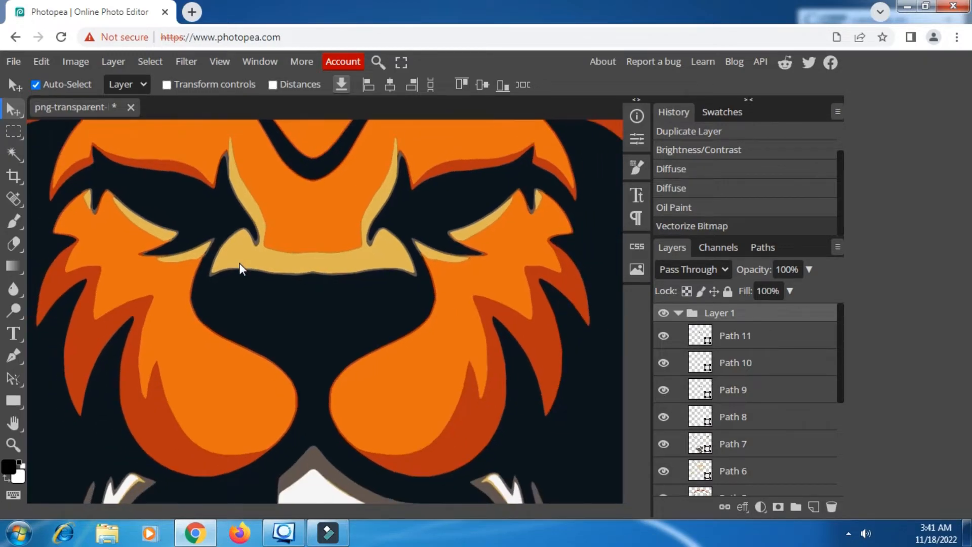
pyautogui.scroll(-4, 241, 268)
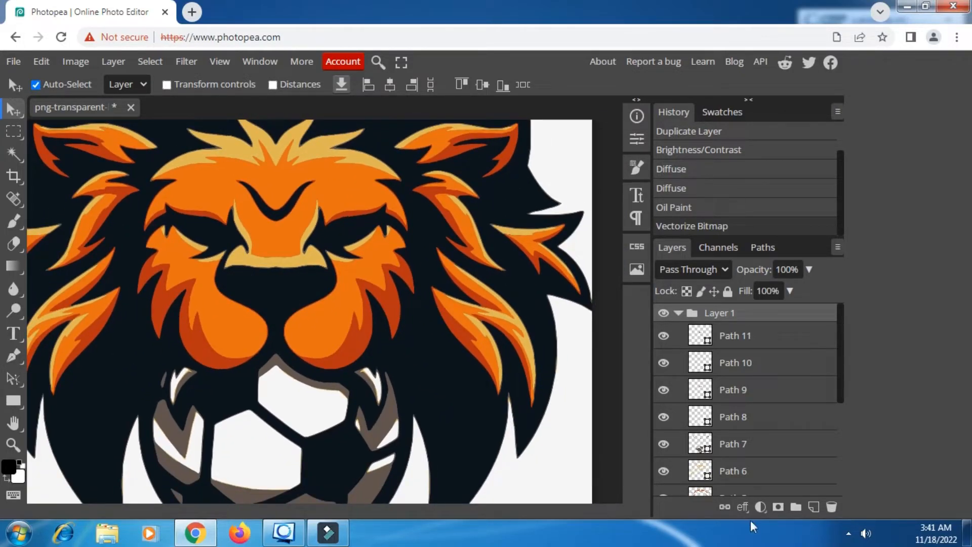
pyautogui.click(743, 444)
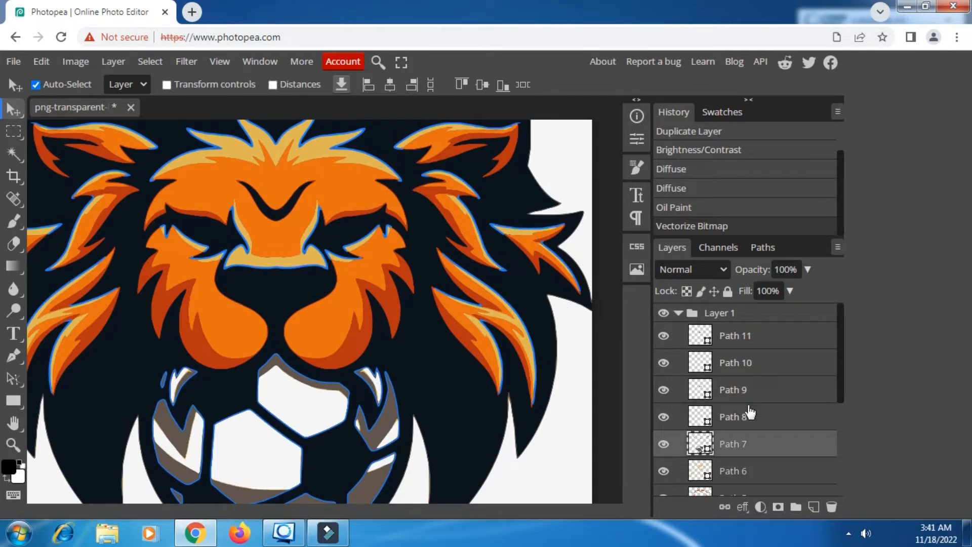
pyautogui.click(748, 412)
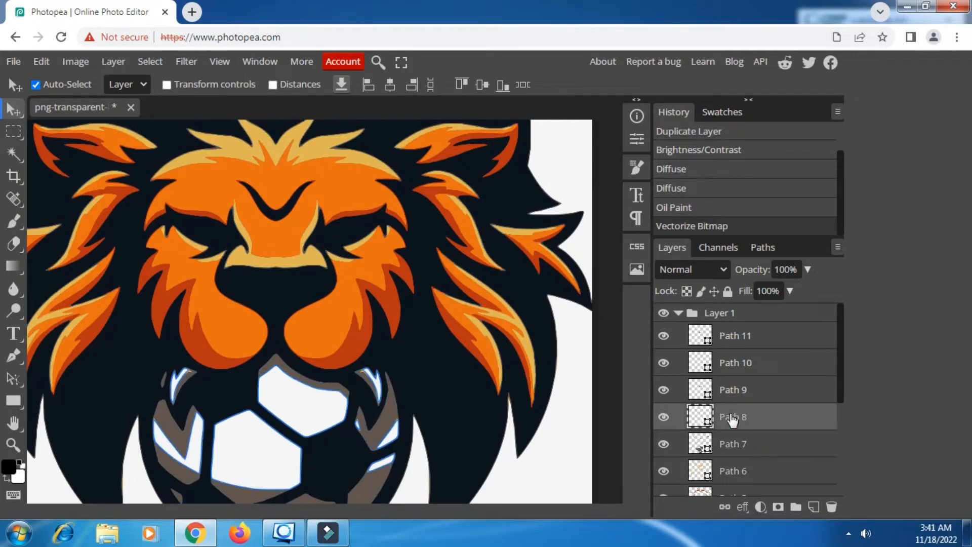
pyautogui.click(747, 391)
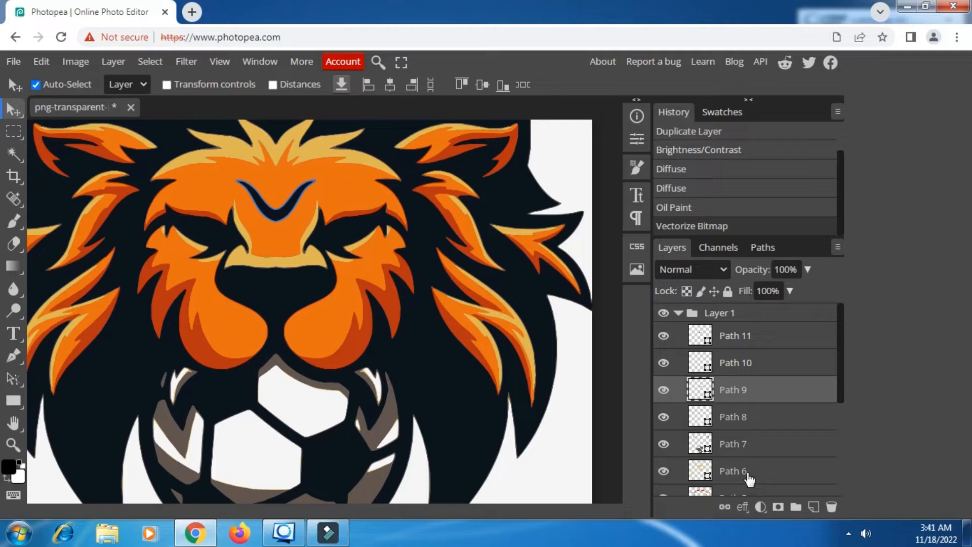
pyautogui.scroll(-3, 749, 478)
pyautogui.click(740, 455)
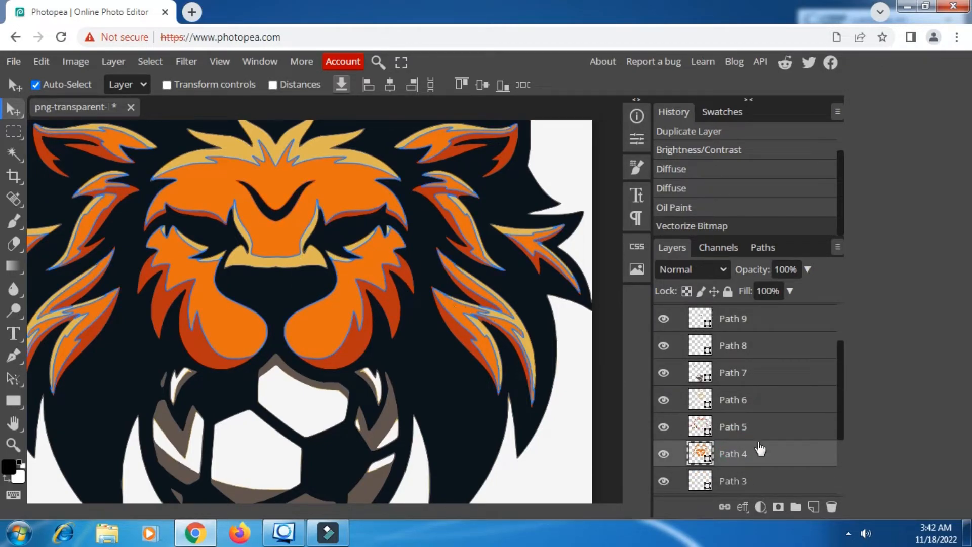
pyautogui.scroll(3, 760, 446)
# - Select all vector shapes from Path 11 to Path 0 and examine their outlines on the lion
pyautogui.click(743, 336)
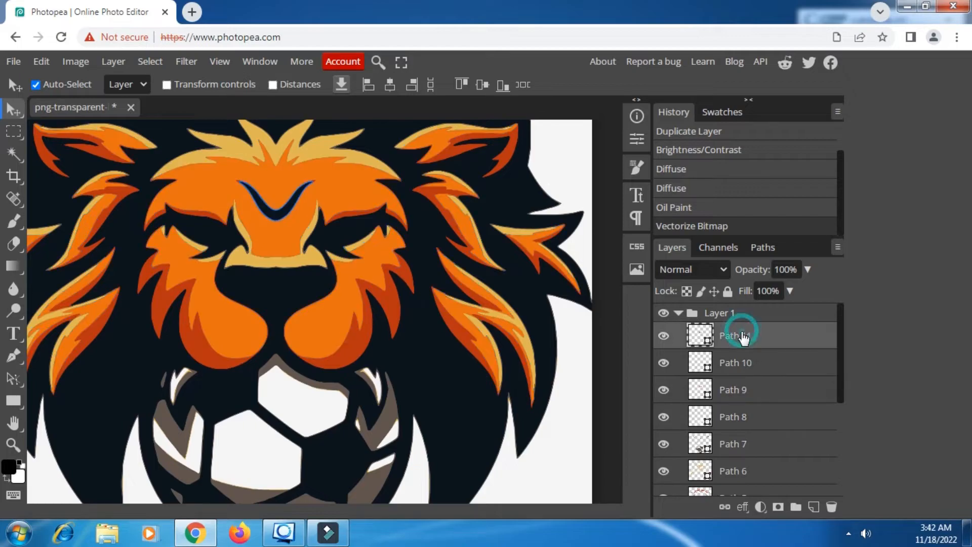
pyautogui.scroll(-7, 731, 375)
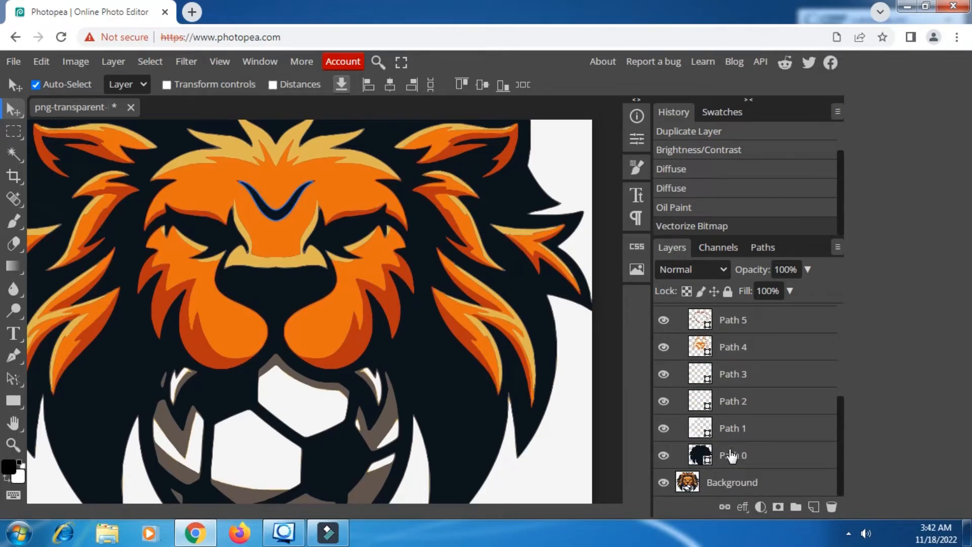
pyautogui.keyDown('shift'); pyautogui.click(729, 455); pyautogui.keyUp('shift')
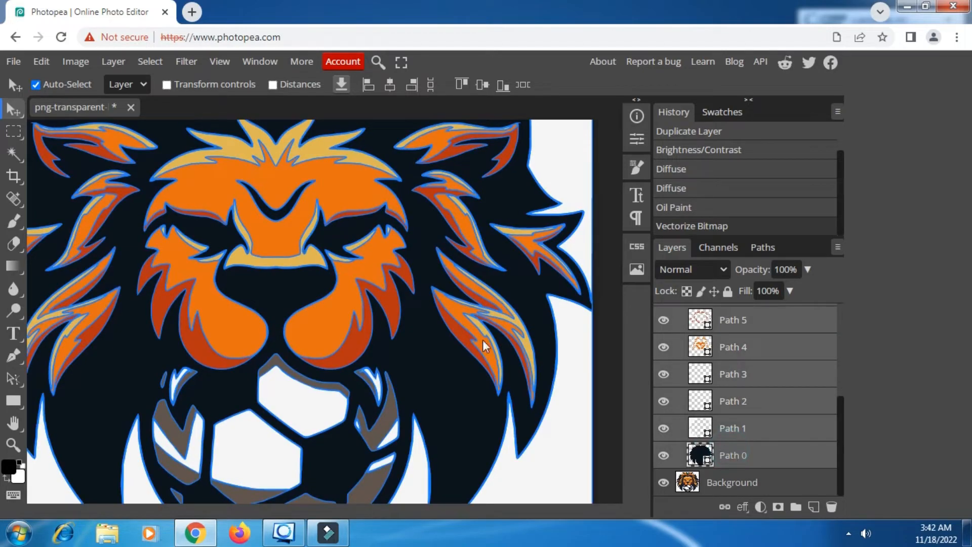
pyautogui.scroll(3, 372, 298)
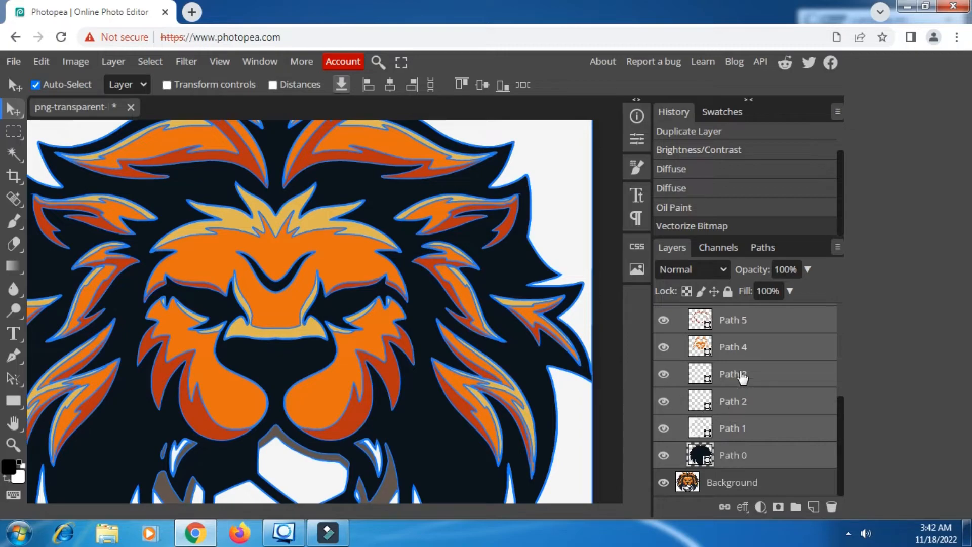
# - Try red and magenta fills on Path 4, the main face and mane shape, and restore its orange fill
pyautogui.click(726, 346)
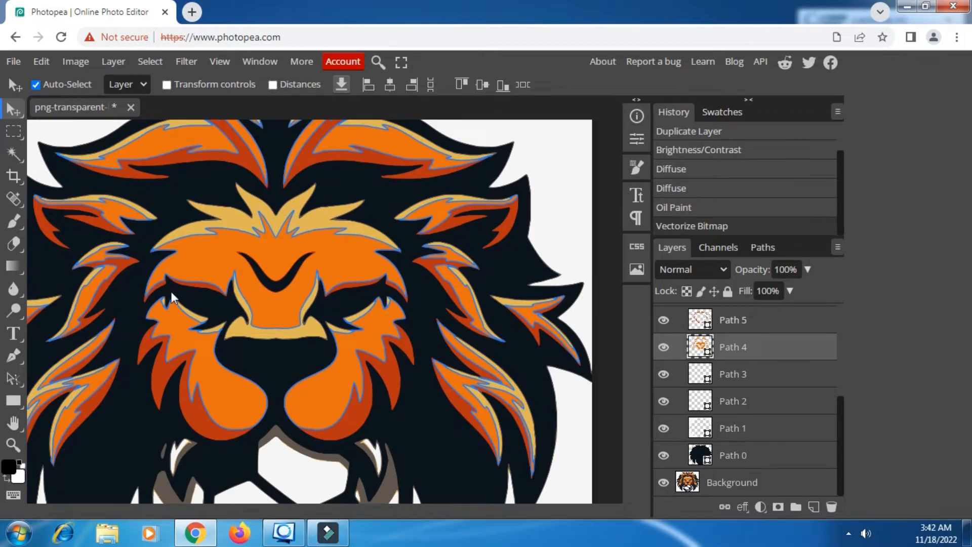
pyautogui.click(13, 355)
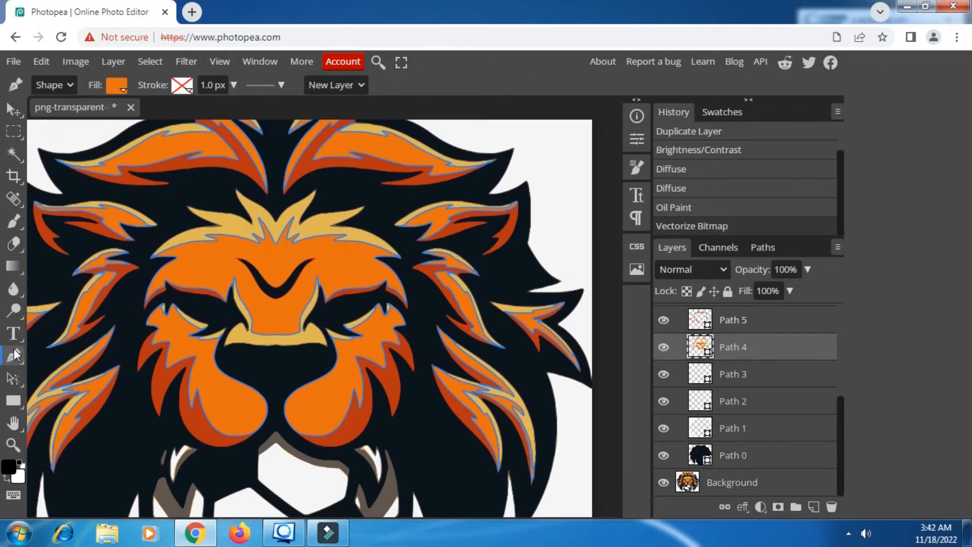
pyautogui.click(121, 86)
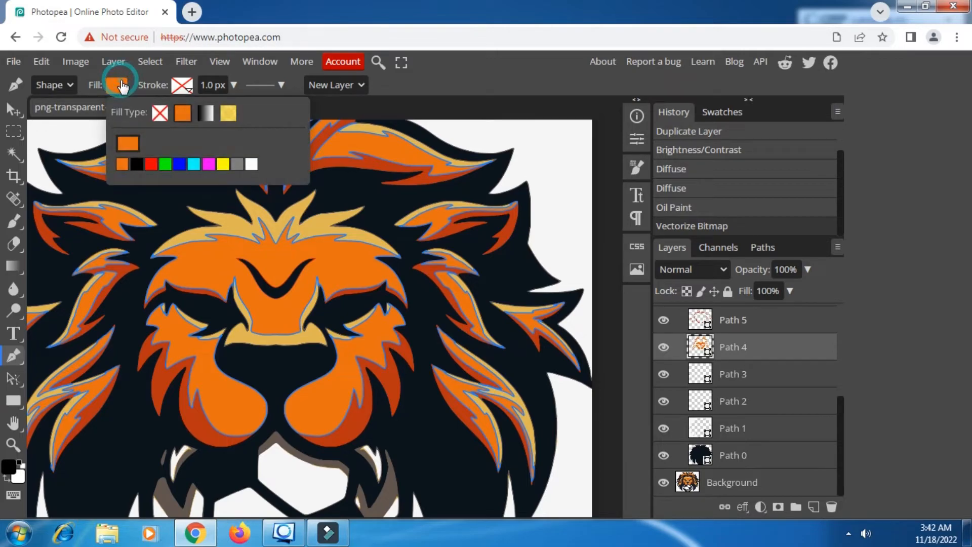
pyautogui.click(152, 165)
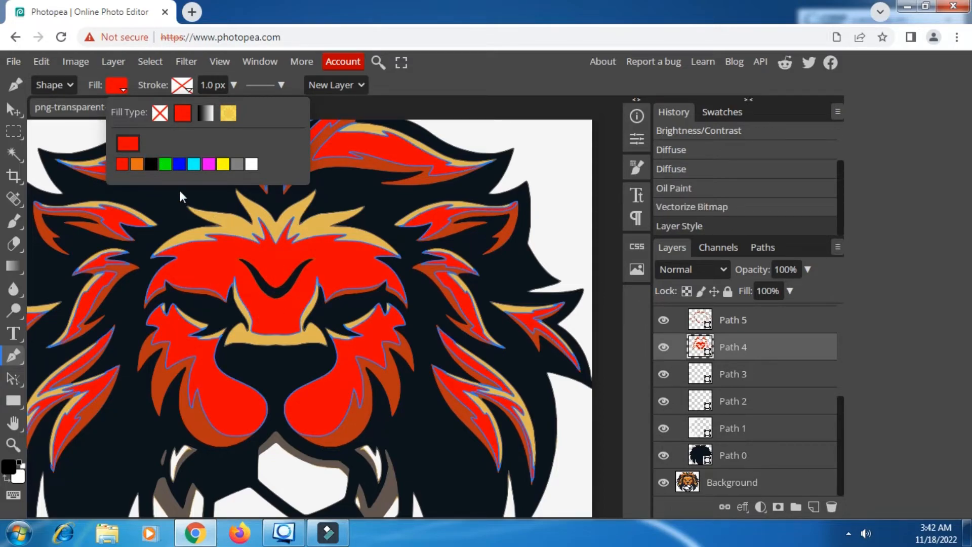
pyautogui.click(209, 164)
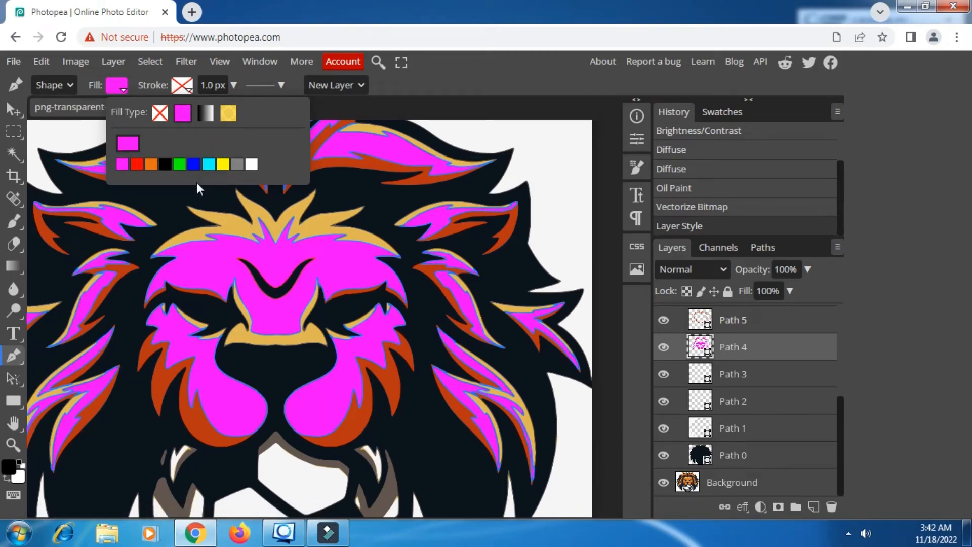
pyautogui.click(151, 164)
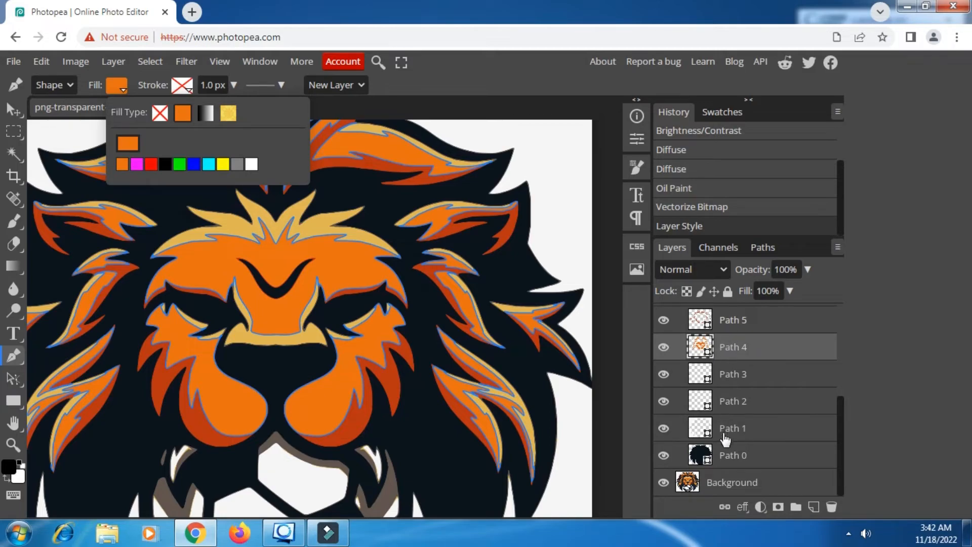
# - Try a gray fill on Path 0, the dark base shape of the lion, and restore its dark navy fill
pyautogui.click(720, 449)
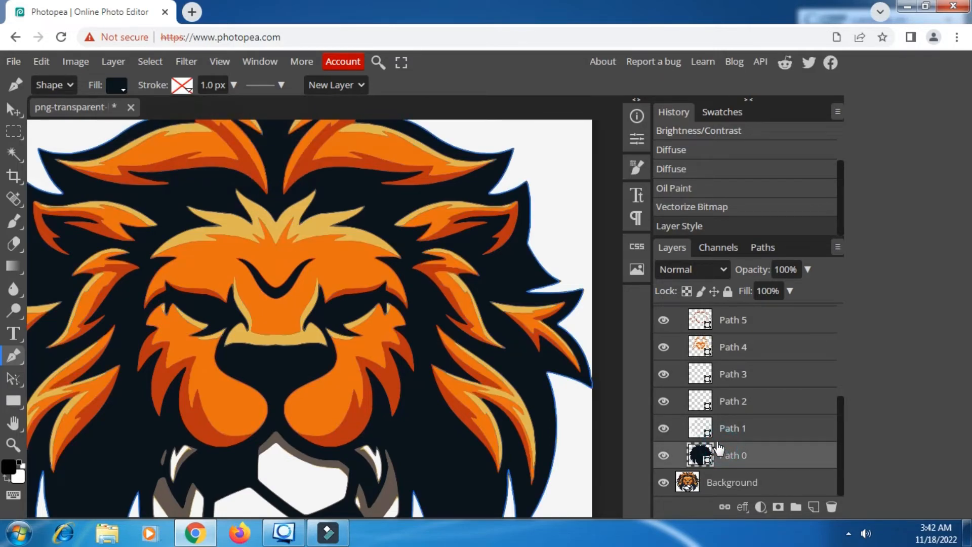
pyautogui.click(122, 86)
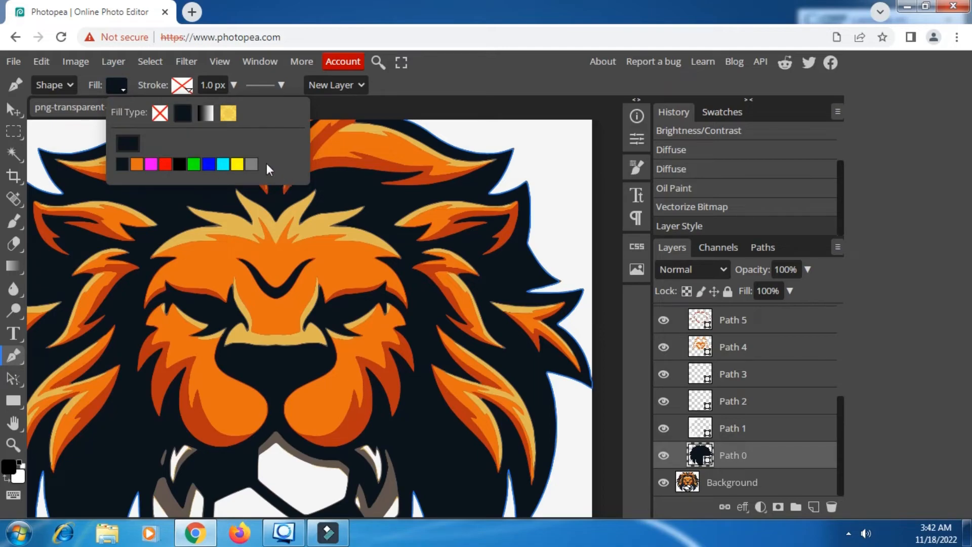
pyautogui.click(253, 165)
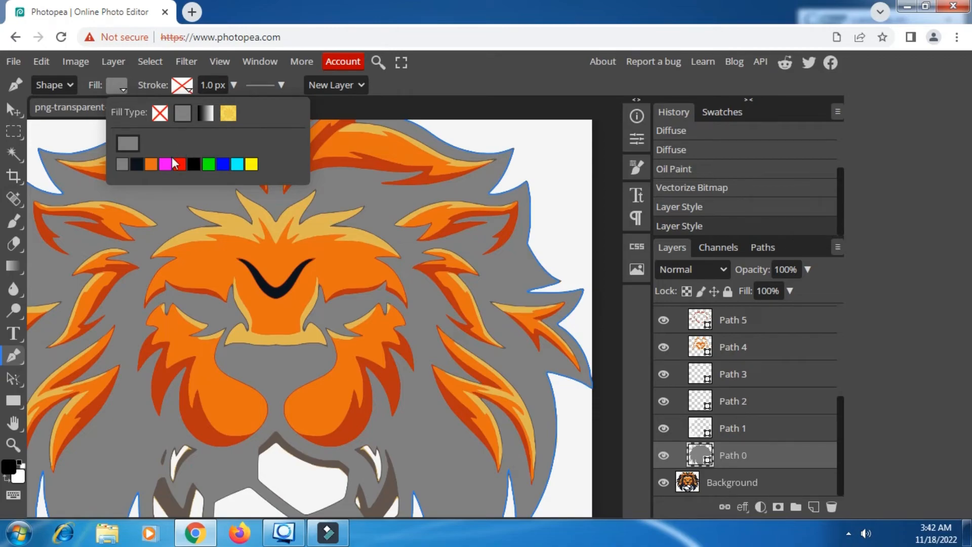
pyautogui.click(136, 166)
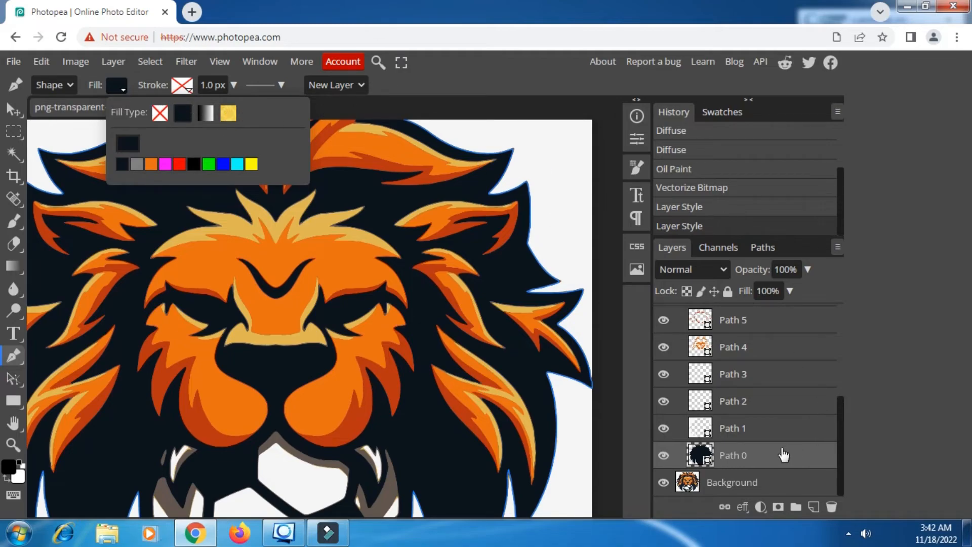
pyautogui.click(764, 464)
# - Collapse the Layer 1 group that holds all the vector paths
pyautogui.scroll(5, 729, 362)
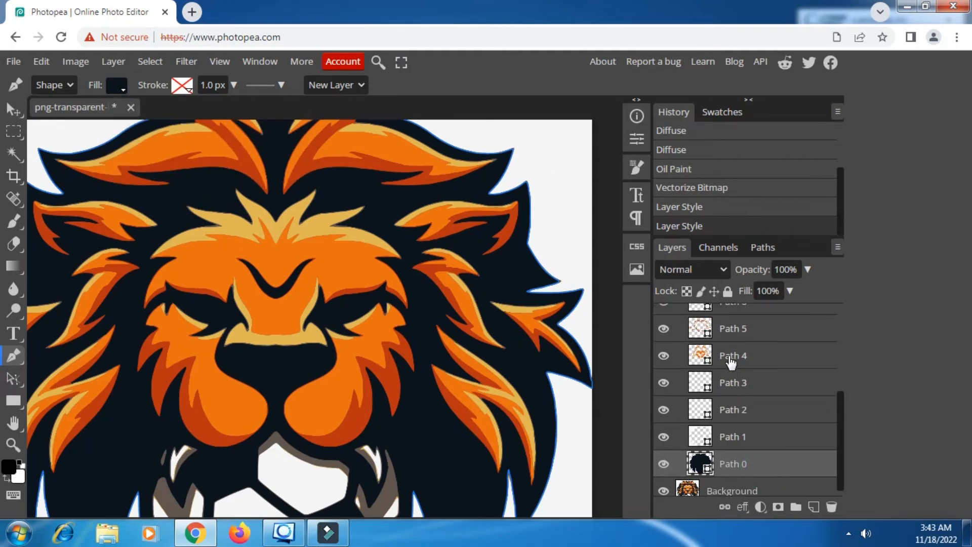
pyautogui.scroll(2, 728, 360)
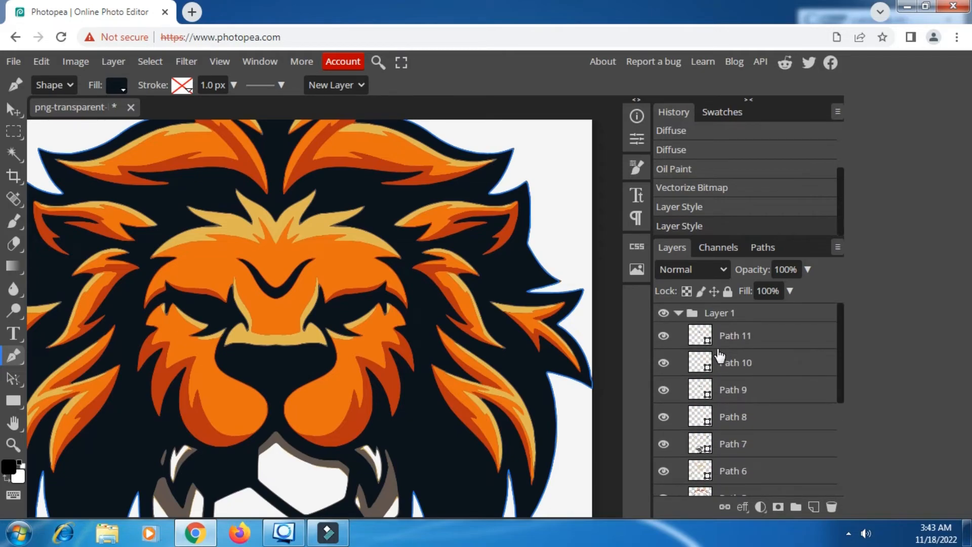
pyautogui.click(678, 313)
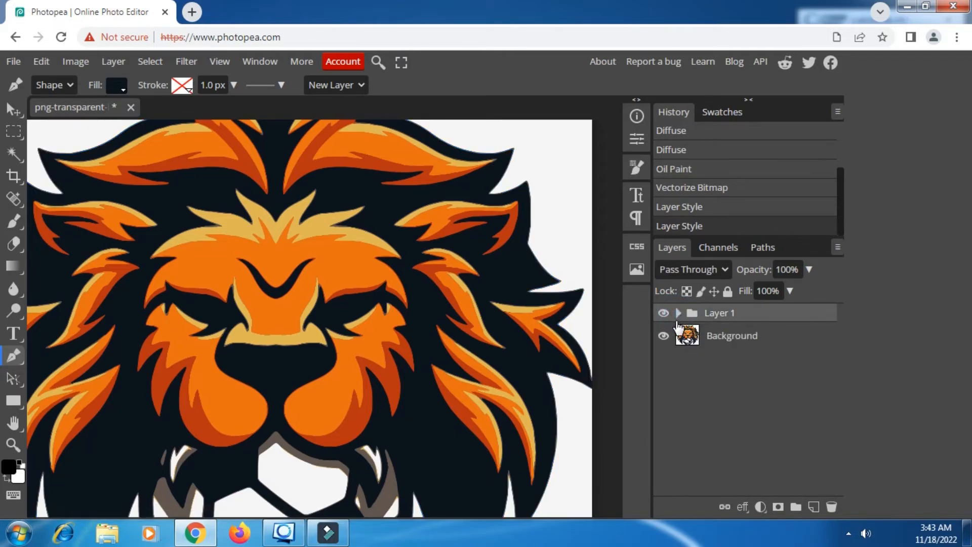
# - Hide and show the Layer 1 group to compare the mane edges of the vector with the original Background image
pyautogui.scroll(-2, 362, 300)
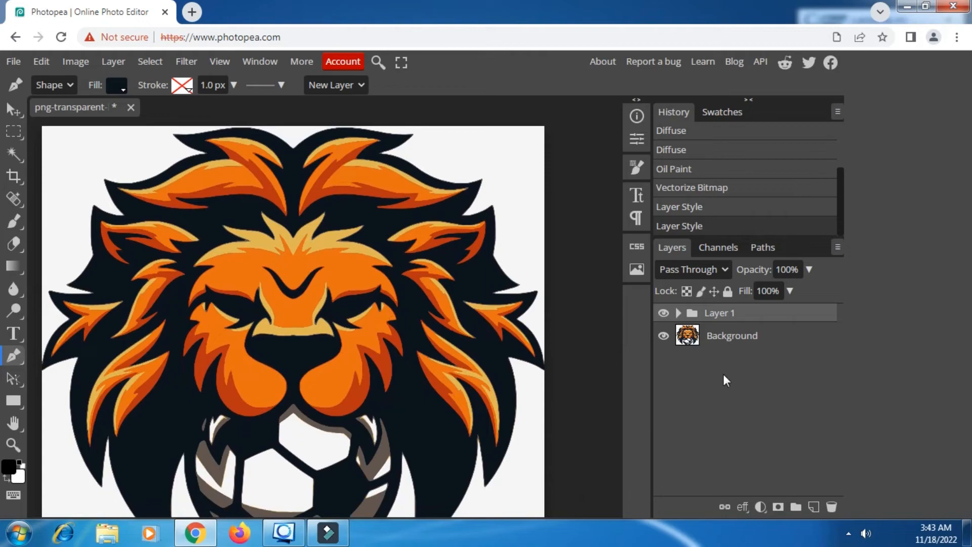
pyautogui.click(663, 313)
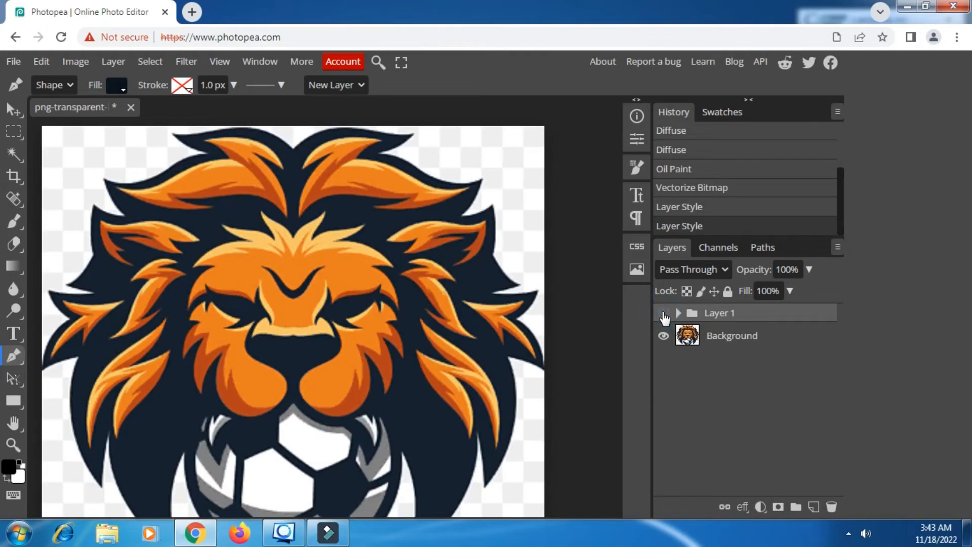
pyautogui.scroll(5, 448, 315)
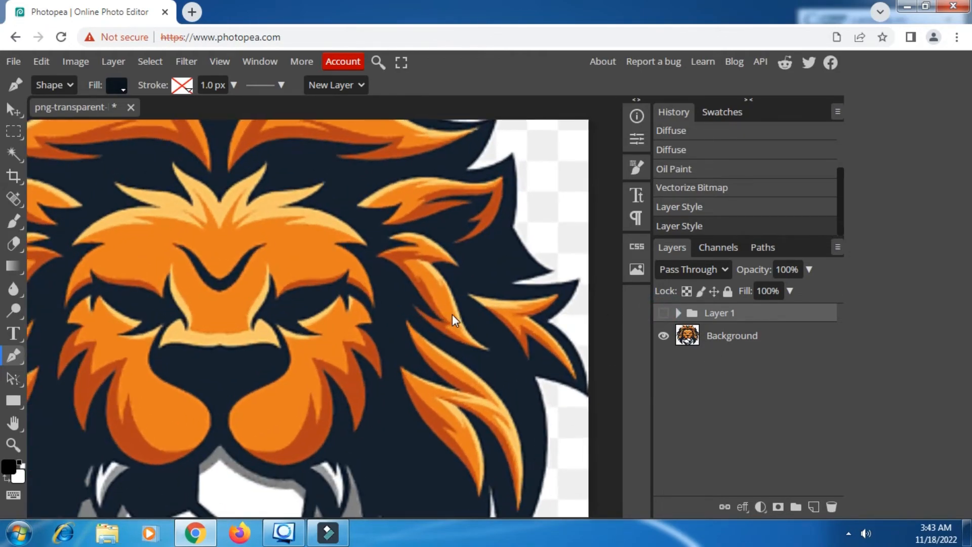
pyautogui.scroll(3, 467, 325)
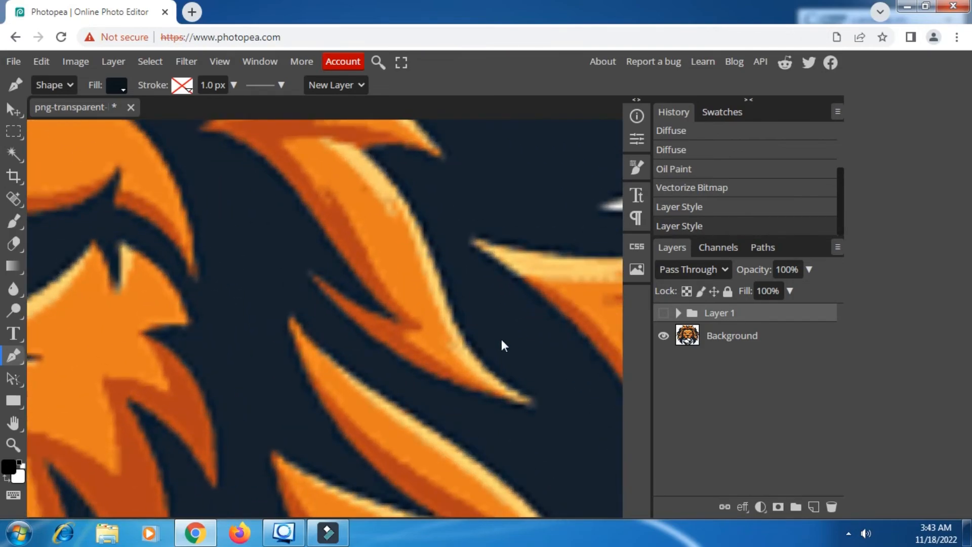
pyautogui.click(663, 313)
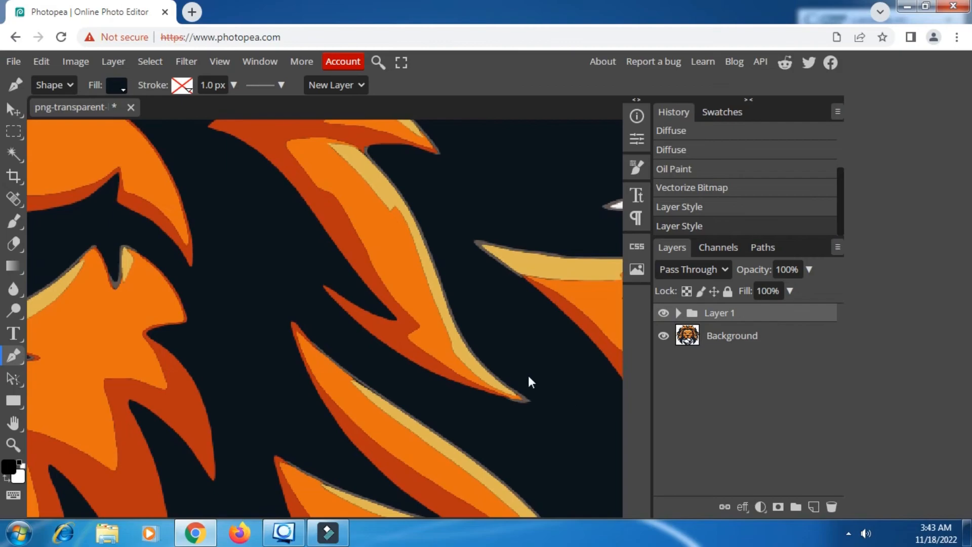
pyautogui.scroll(-7, 522, 377)
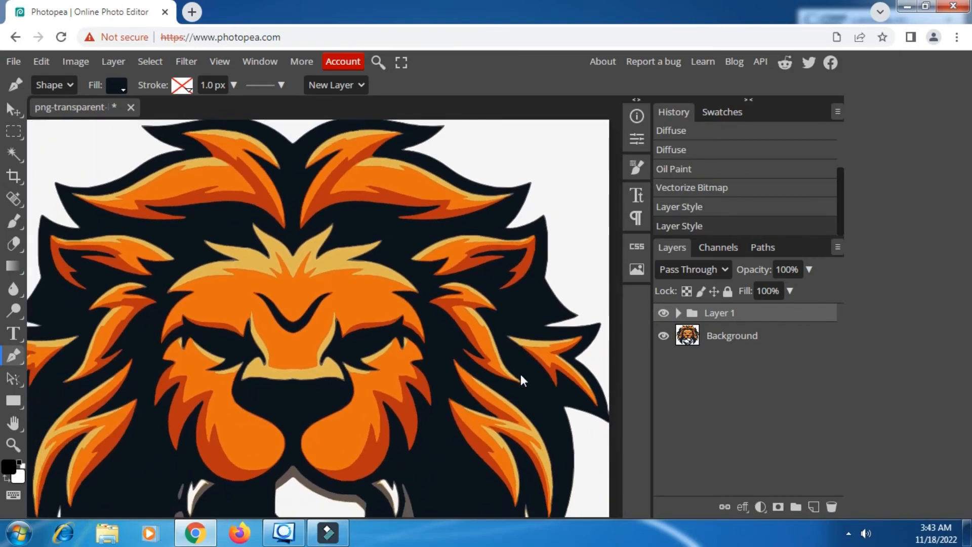
pyautogui.scroll(-2, 522, 379)
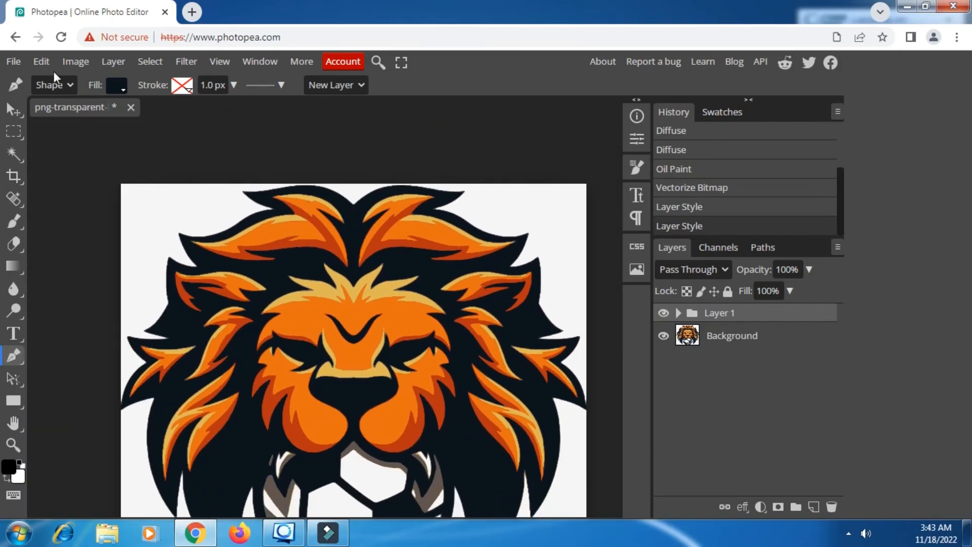
# - Export the lion as a 1920 × 1696 px JPG at 100% quality and save the file
pyautogui.click(17, 61)
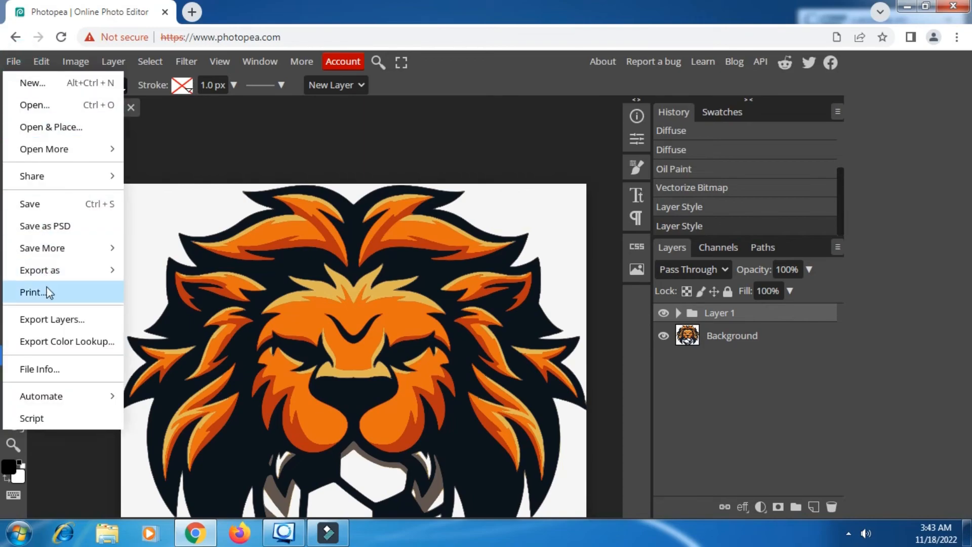
pyautogui.moveTo(56, 274)
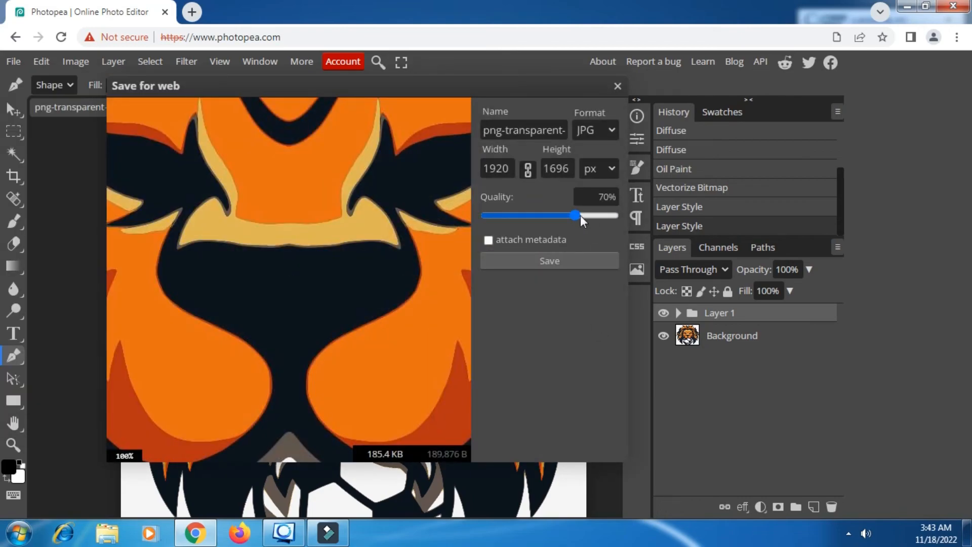
pyautogui.moveTo(581, 215); pyautogui.dragTo(676, 229)
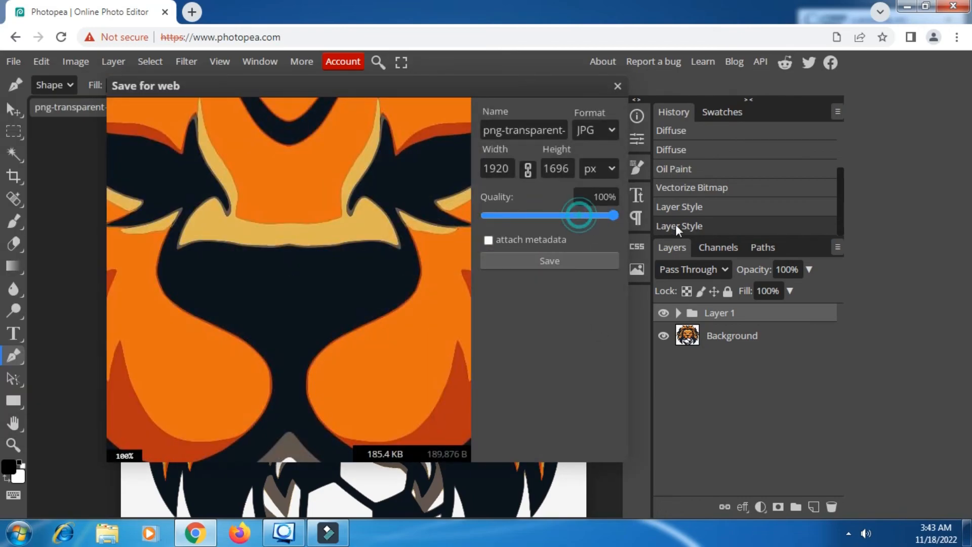
pyautogui.click(542, 259)
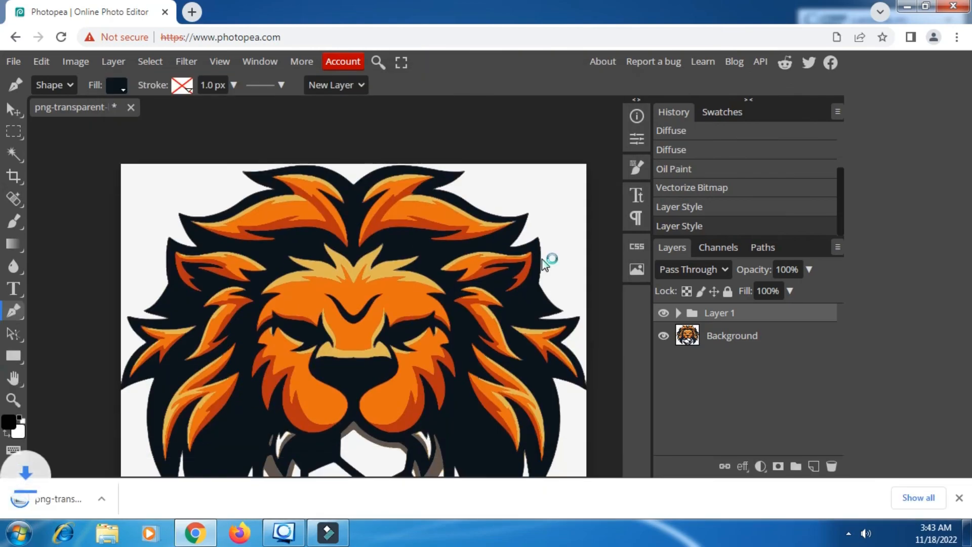